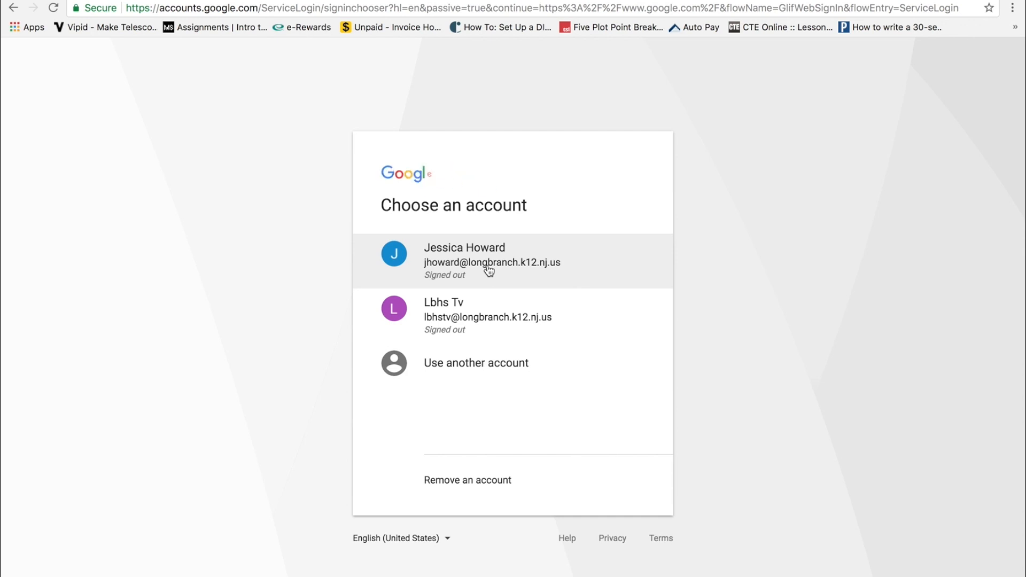
Sign in with the account password, search 'google forms', and open the Google Forms site.
text(•••••)
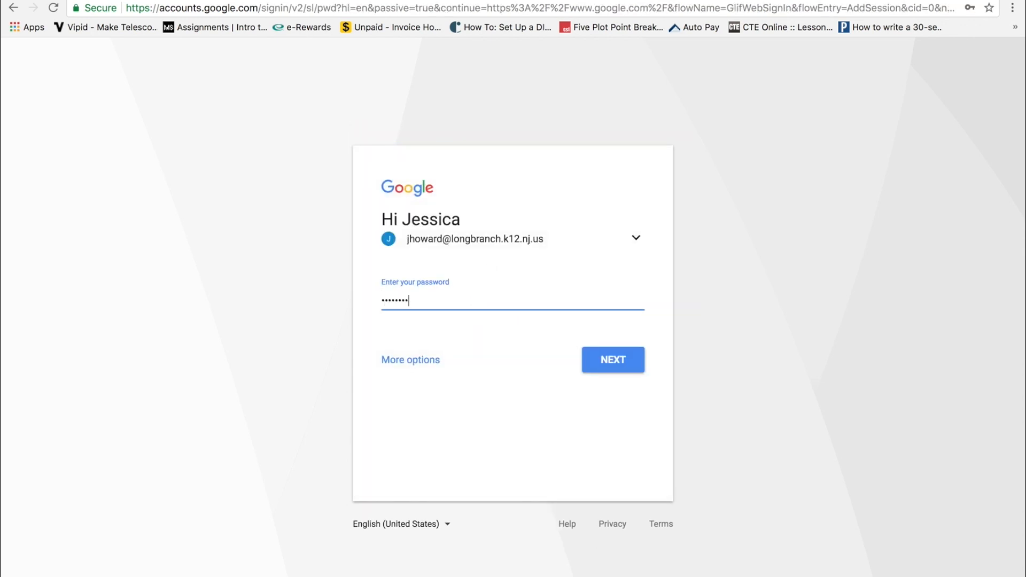
key(Return)
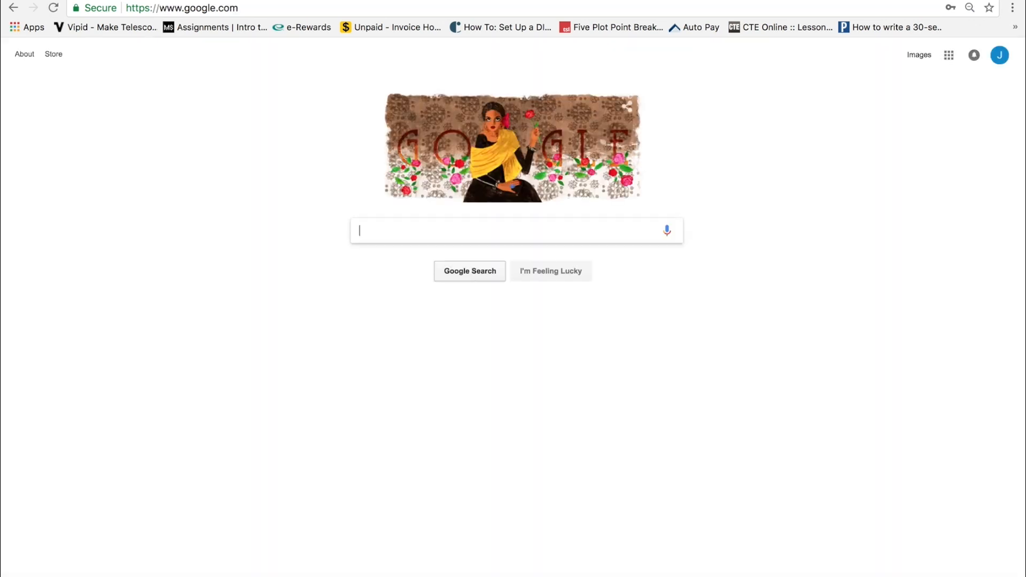
text(google forms)
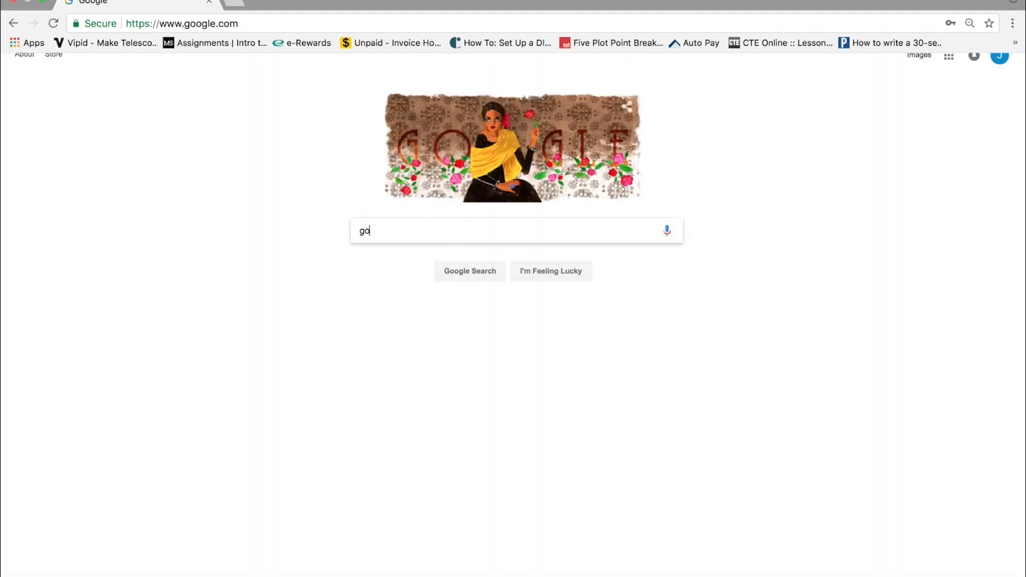
key(Return)
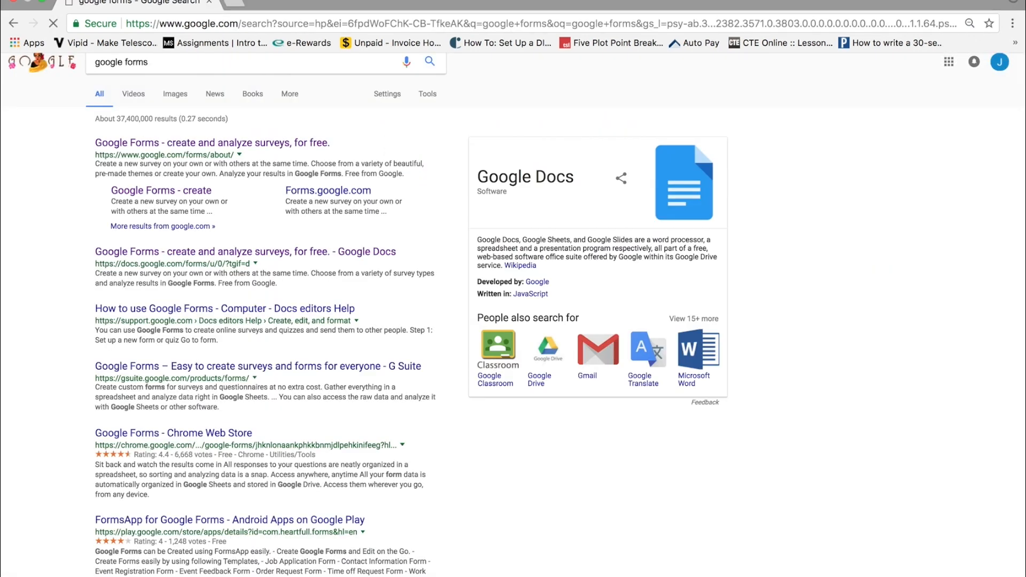
click(161, 143)
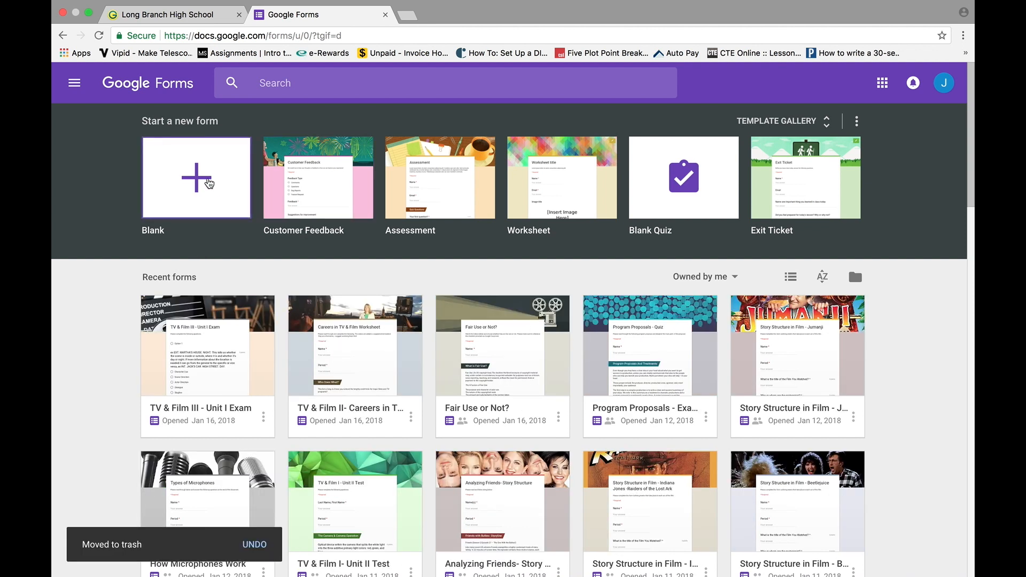
Create a new blank form from the Blank template.
click(208, 183)
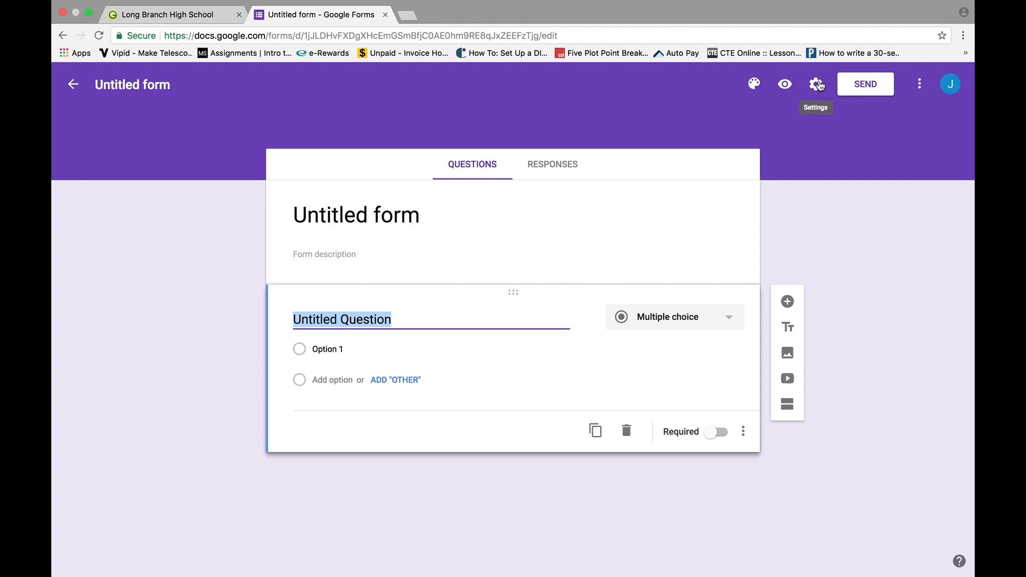
click(817, 83)
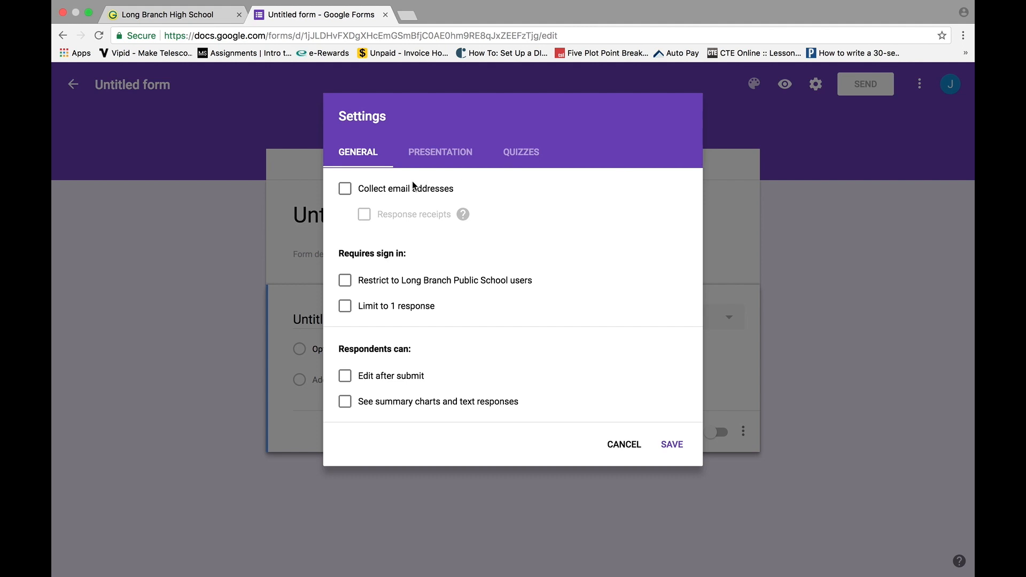
Collect respondents' emails, restrict the form to school users, and allow one response per person.
click(345, 189)
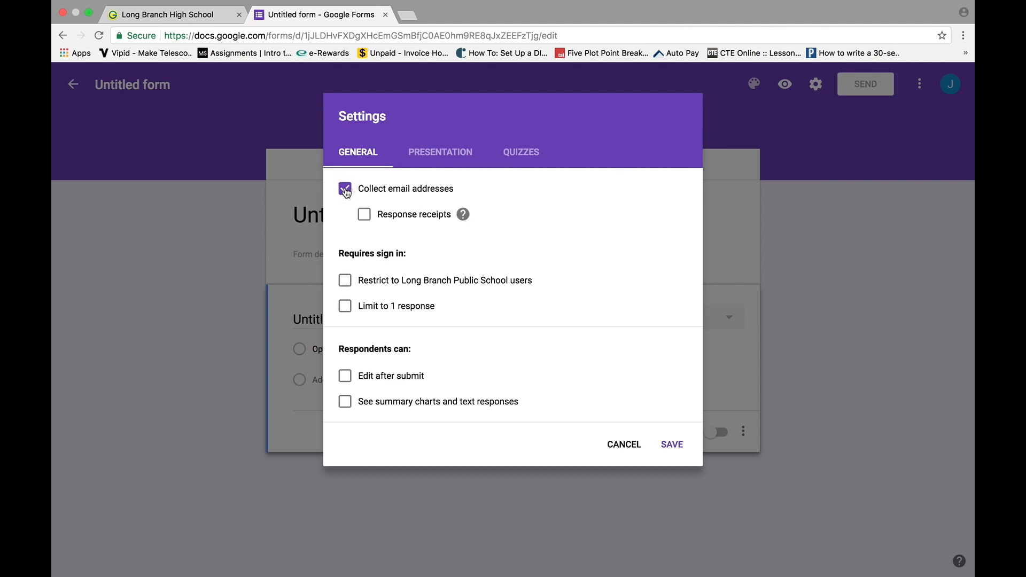
click(346, 281)
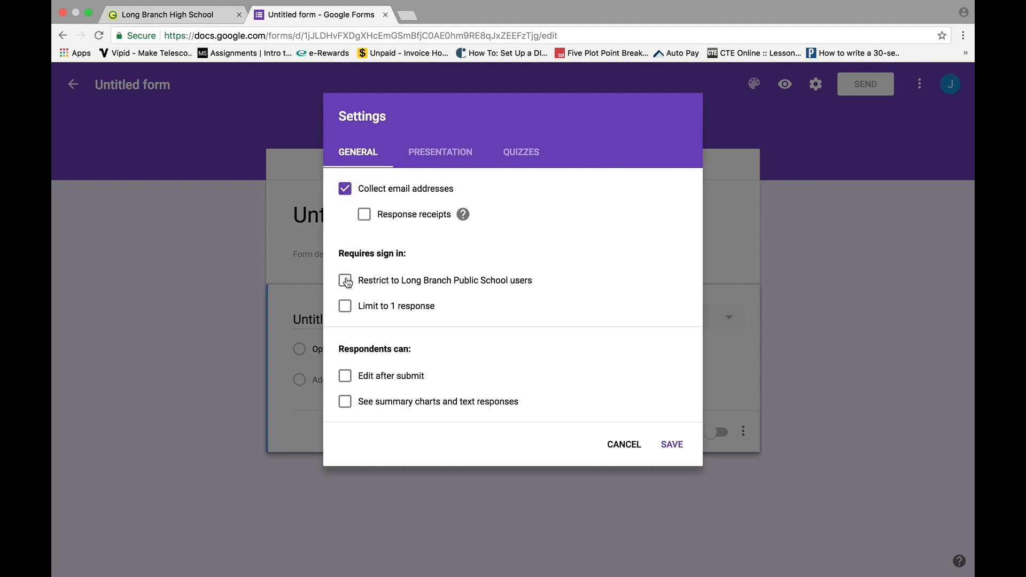
click(348, 310)
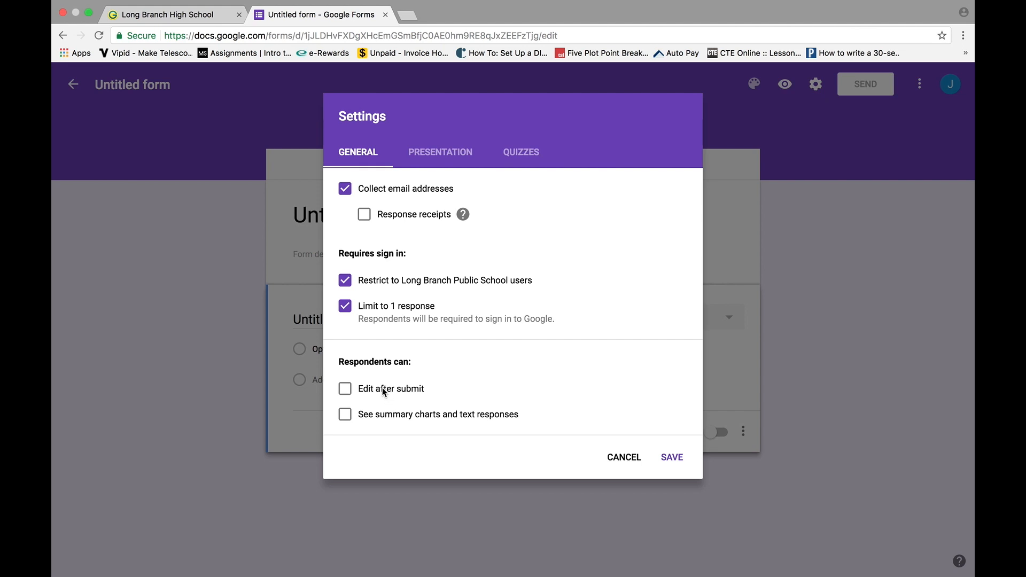
In Presentation settings, show a progress bar and shuffle question order.
click(452, 158)
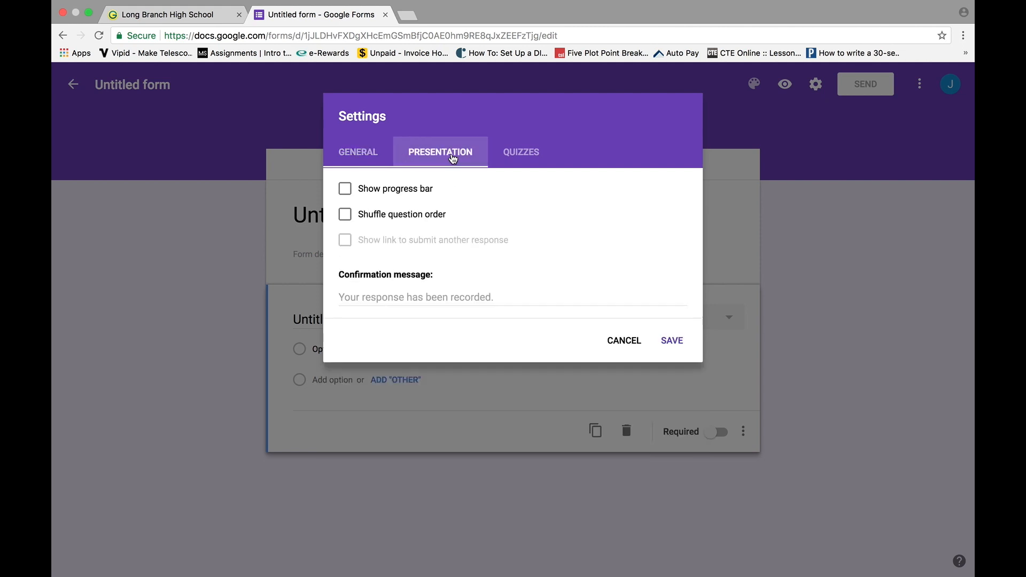
click(347, 191)
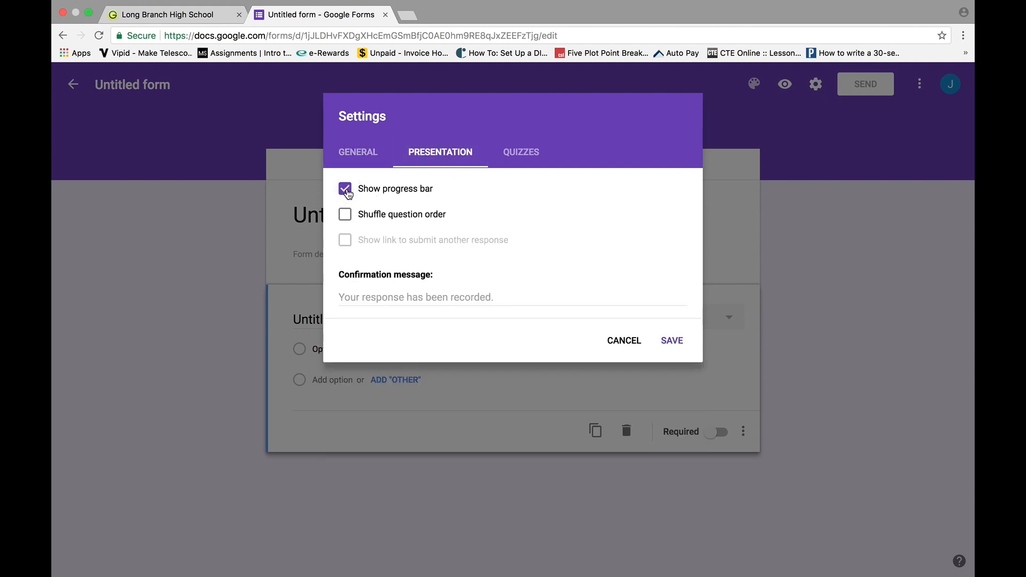
click(347, 222)
Turn on Make this a quiz and save the settings.
click(521, 153)
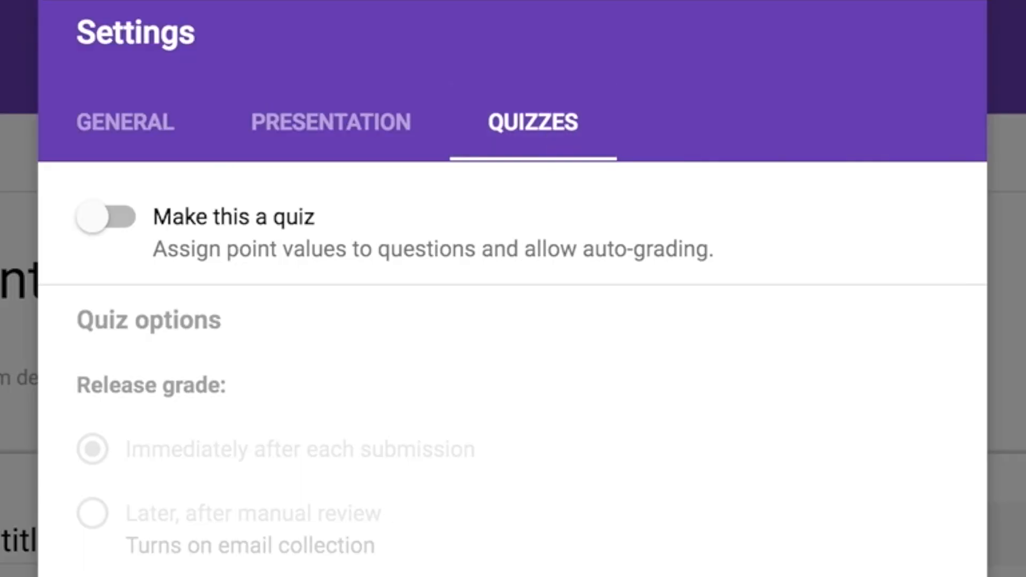
click(126, 220)
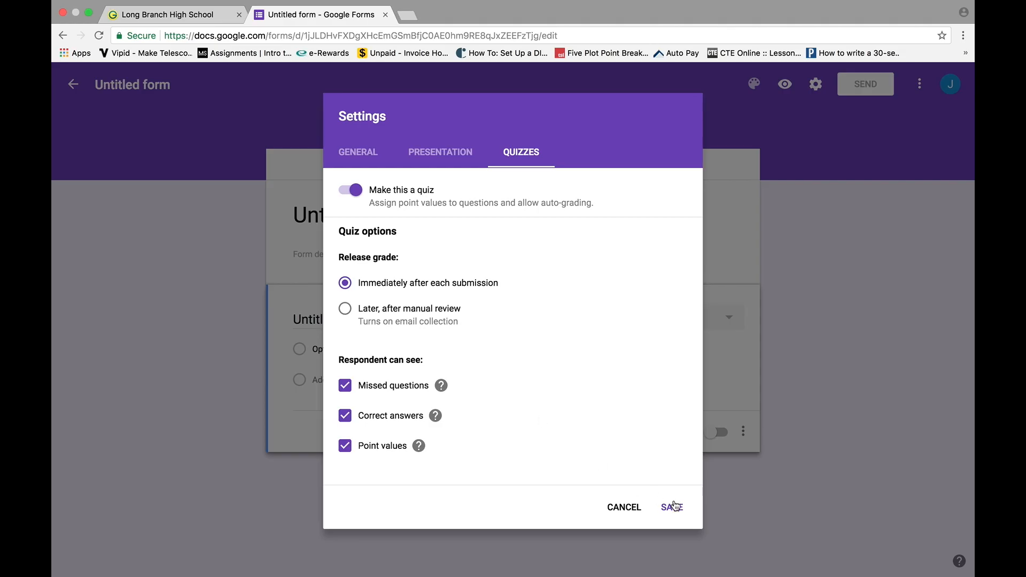
click(673, 507)
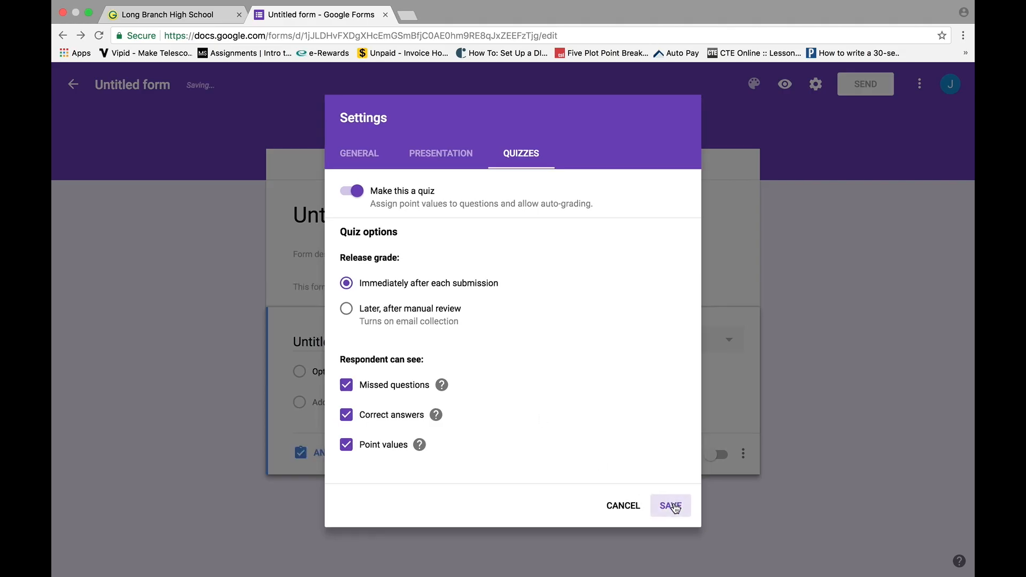
click(329, 215)
Title the form 'Google Forms Quiz' with description 'Please answer the following questions.'.
text(Google)
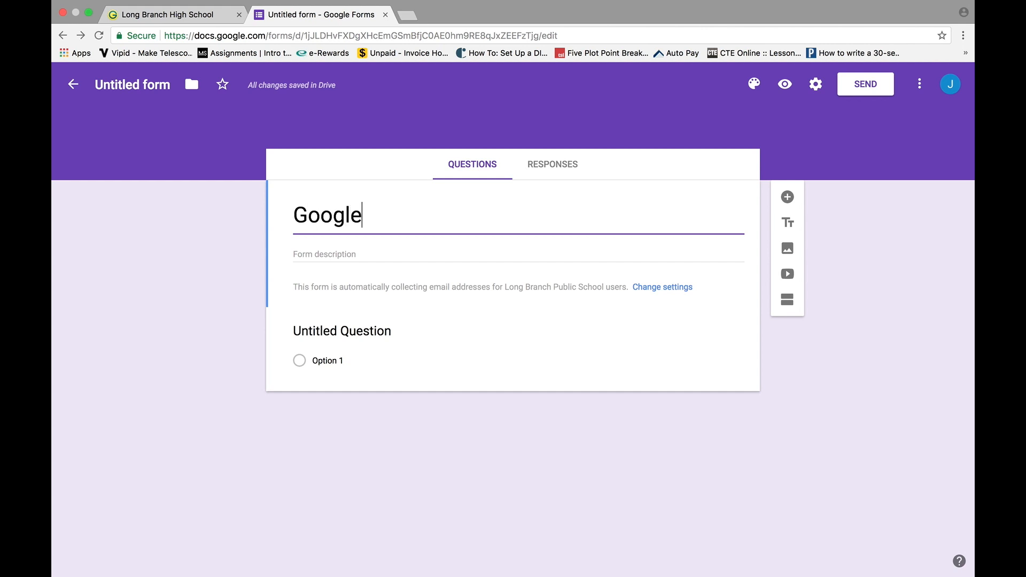
text( Forms Quiz)
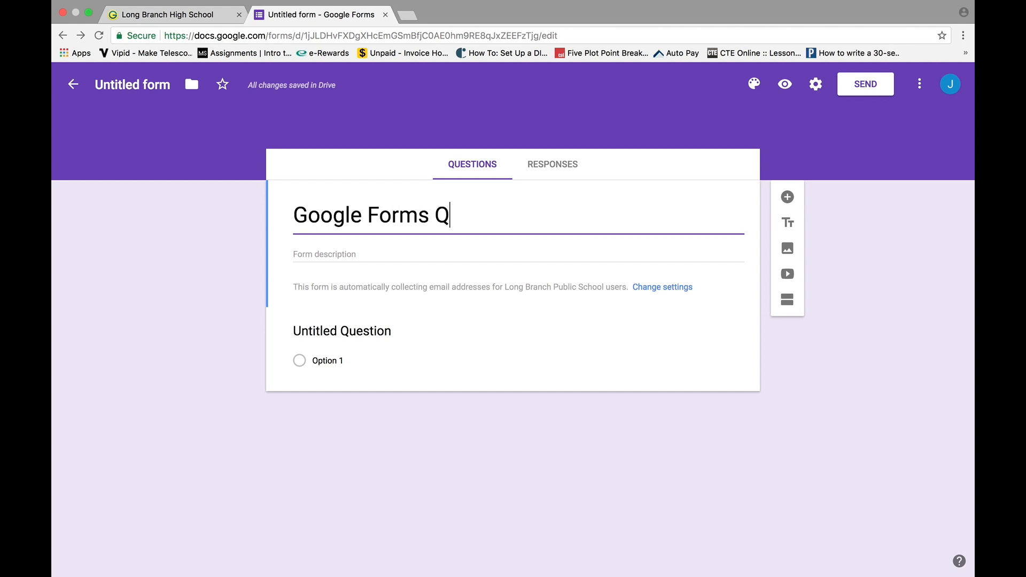
click(371, 253)
text(Please answer the following questions.)
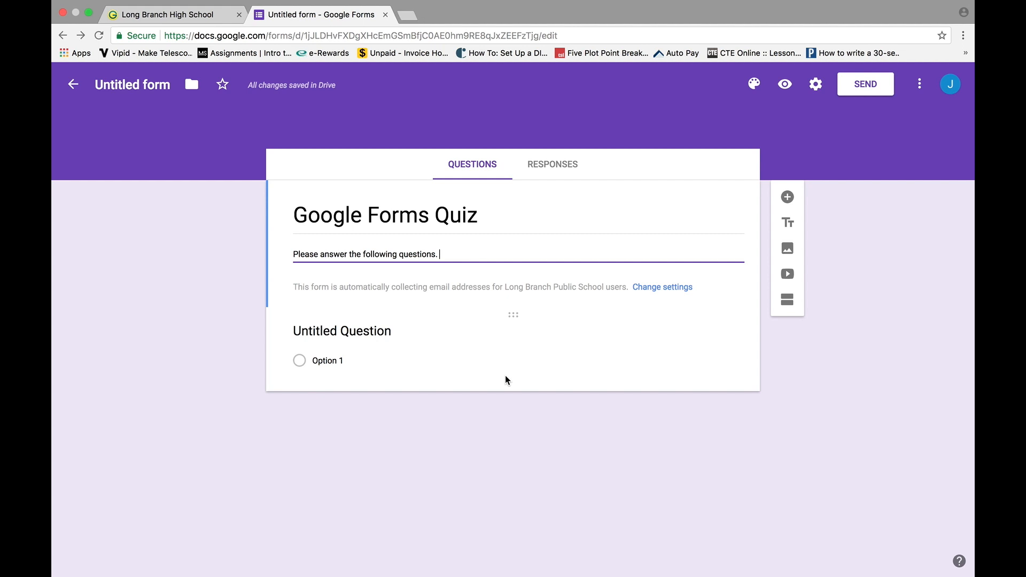
Rename the first question to 'Name', set it to Short answer, and mark it required.
click(514, 314)
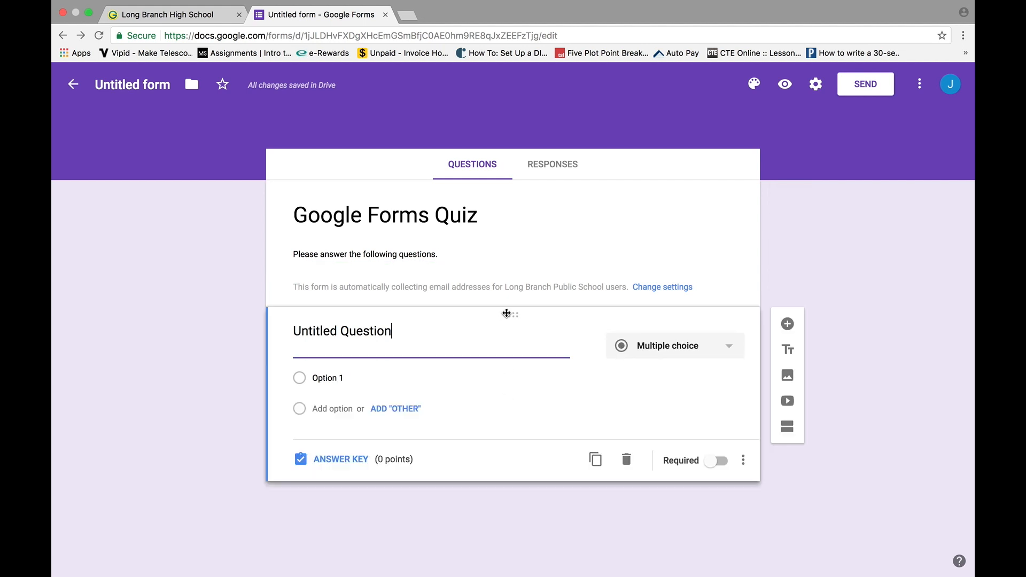
drag(394, 333, 292, 331)
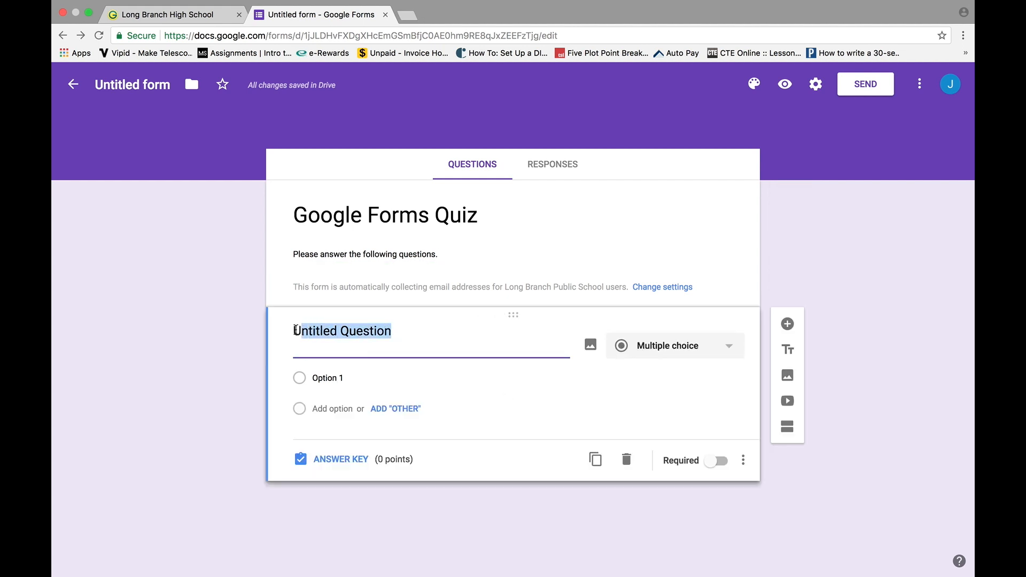
text(Name)
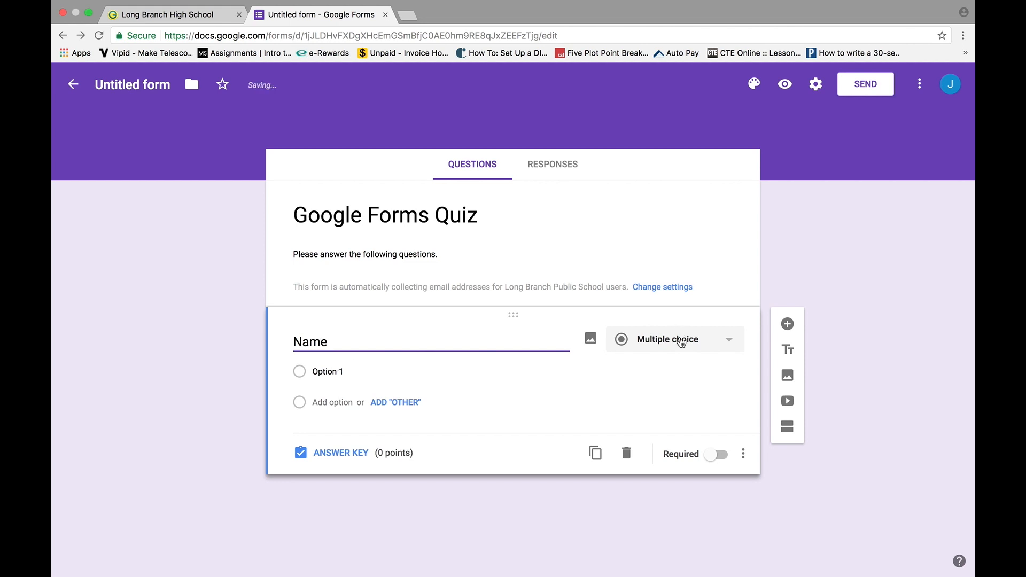
click(681, 342)
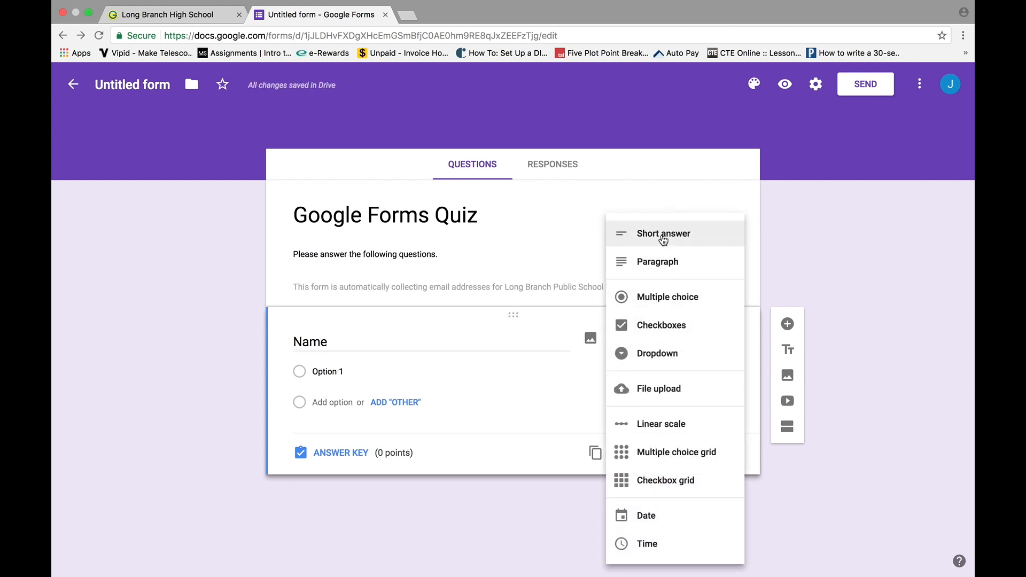
click(664, 234)
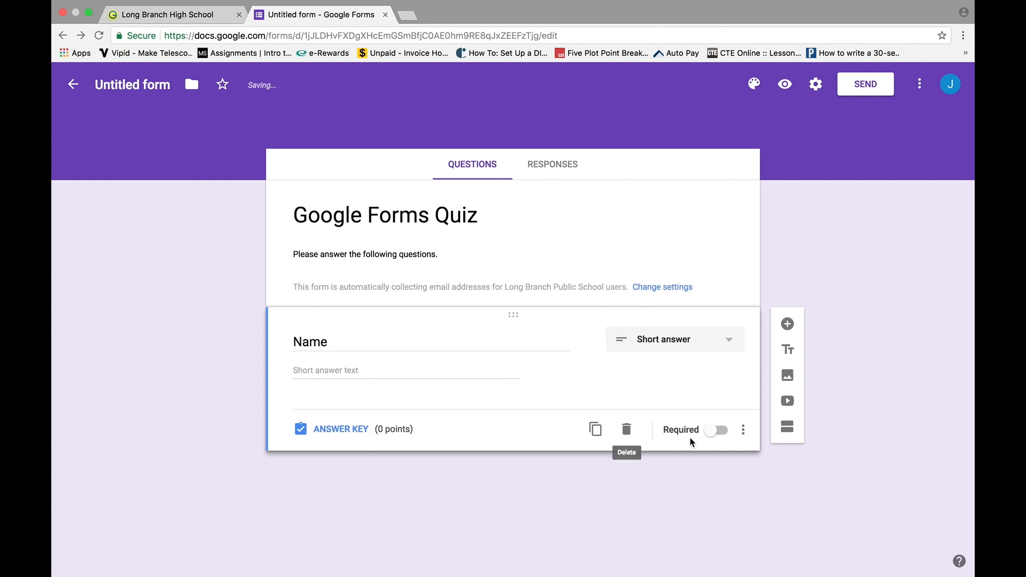
click(726, 432)
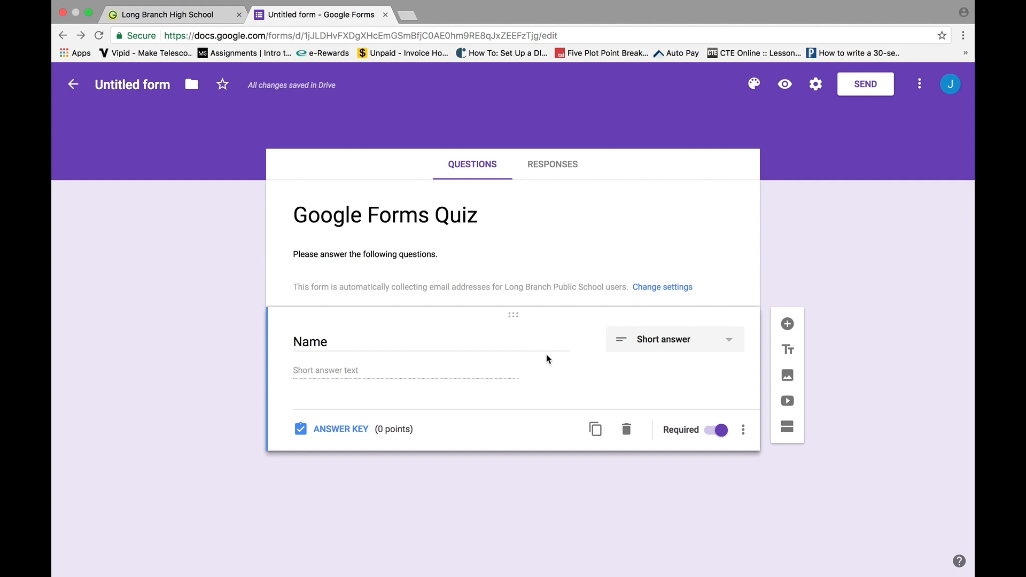
scroll(539, 353, down, 1)
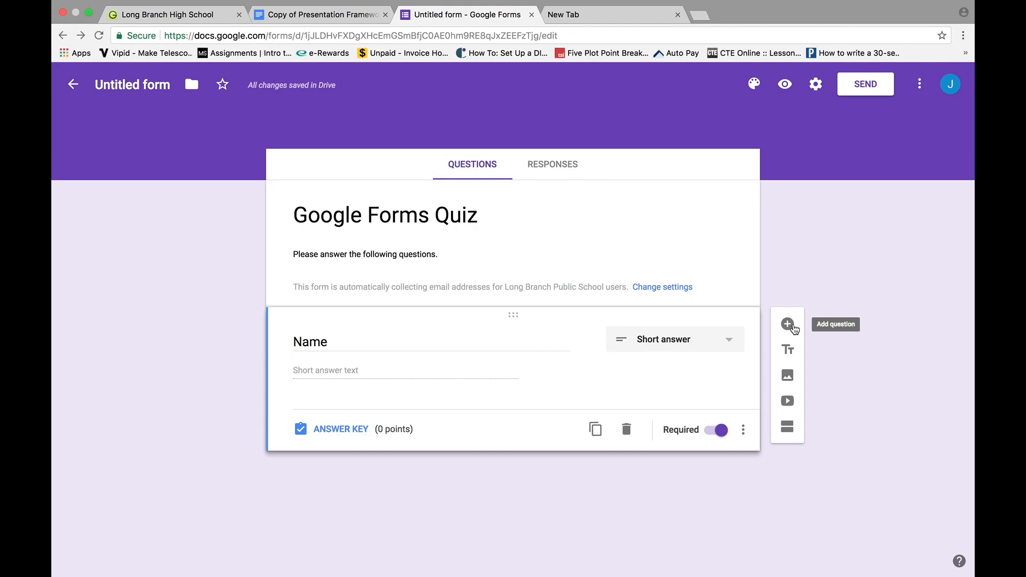
Add a Short answer question reading 'How will you use Google Forms in your classroom?'.
click(609, 146)
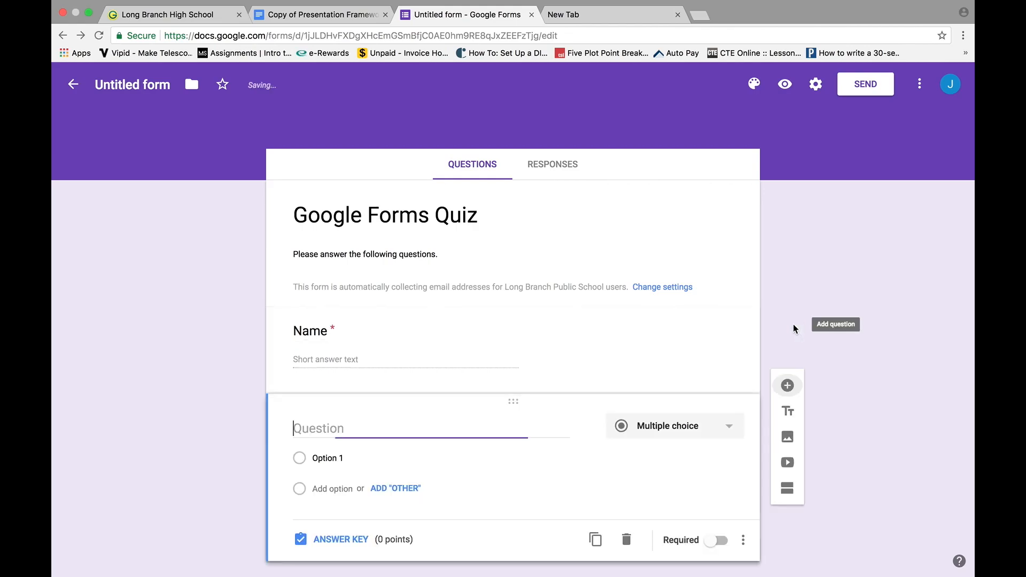
text(How will you us)
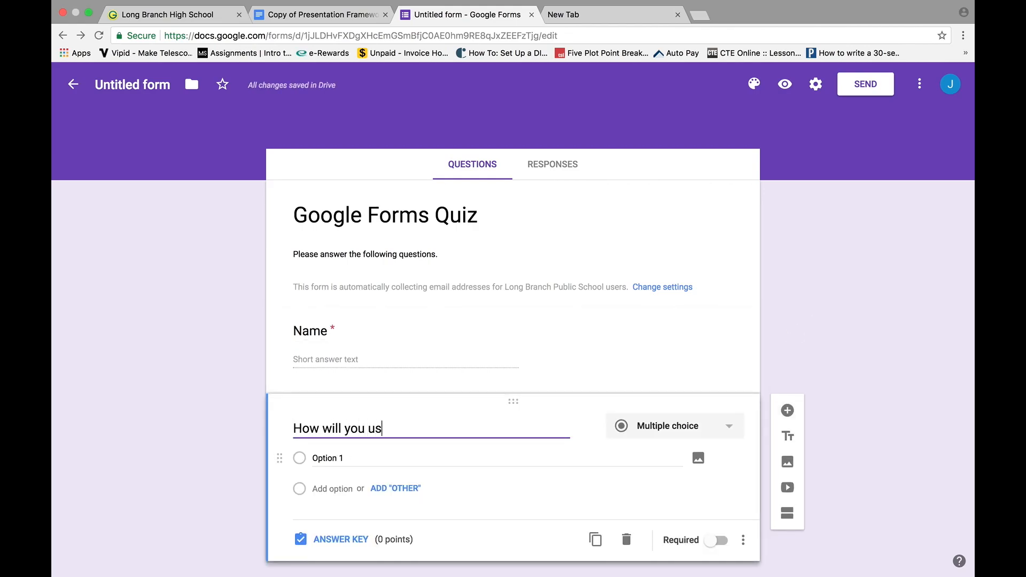
text(e Google Forms in your classroom?)
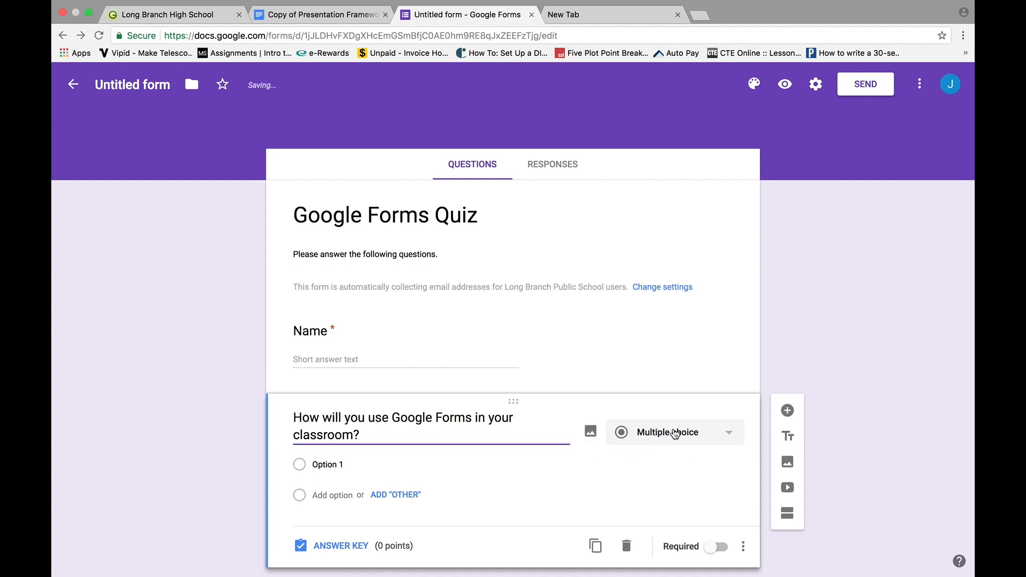
click(675, 433)
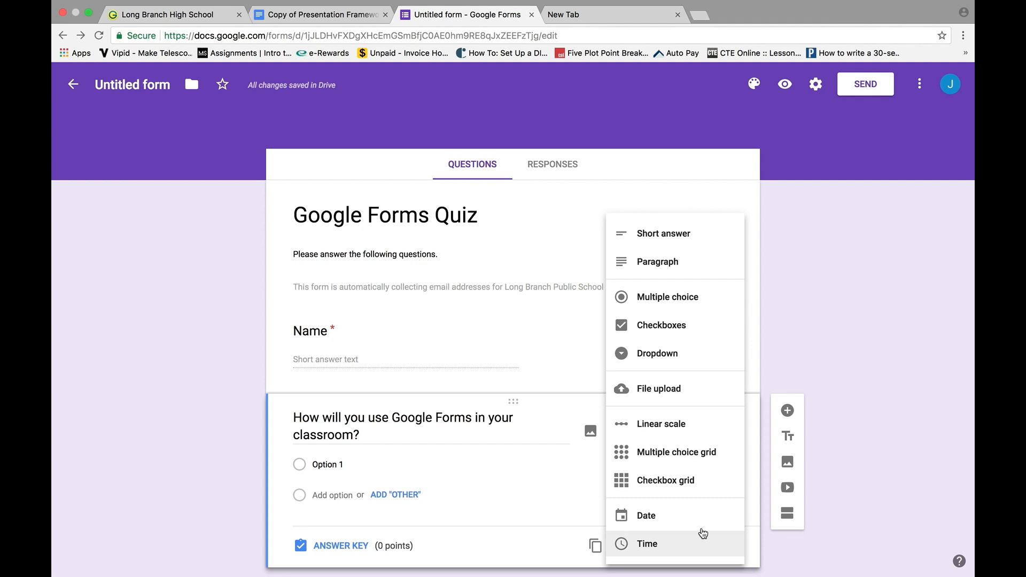
click(674, 239)
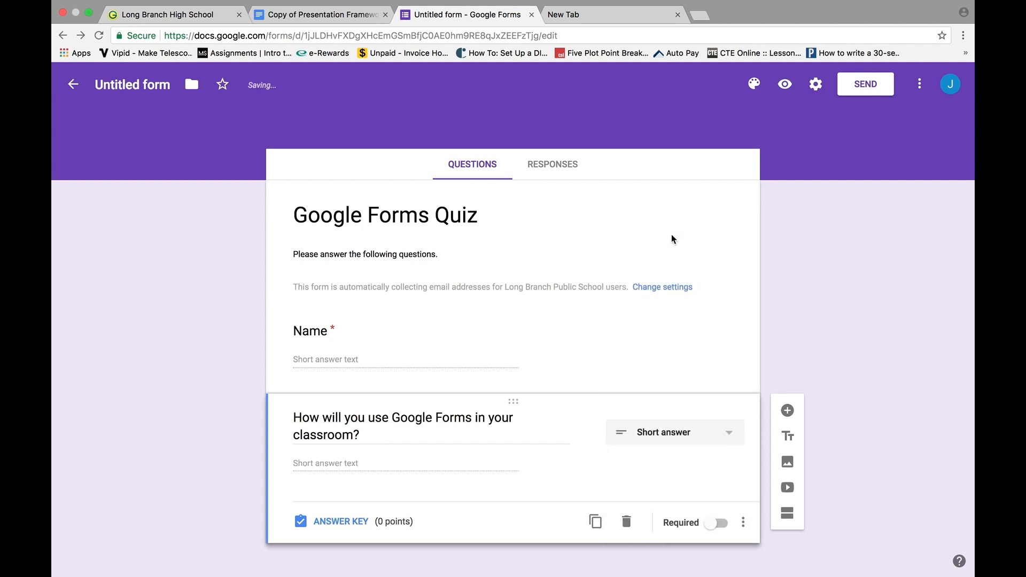
scroll(523, 514, down, 1)
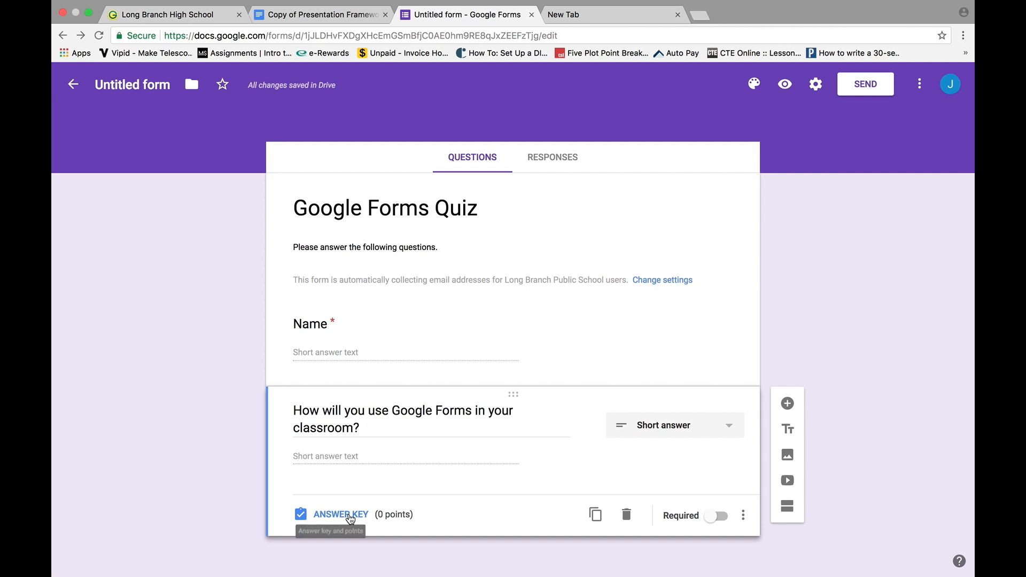
Set the classroom question's answer key to 3 points accepting Survey, Test and Quiz.
click(350, 515)
scroll(568, 533, down, 3)
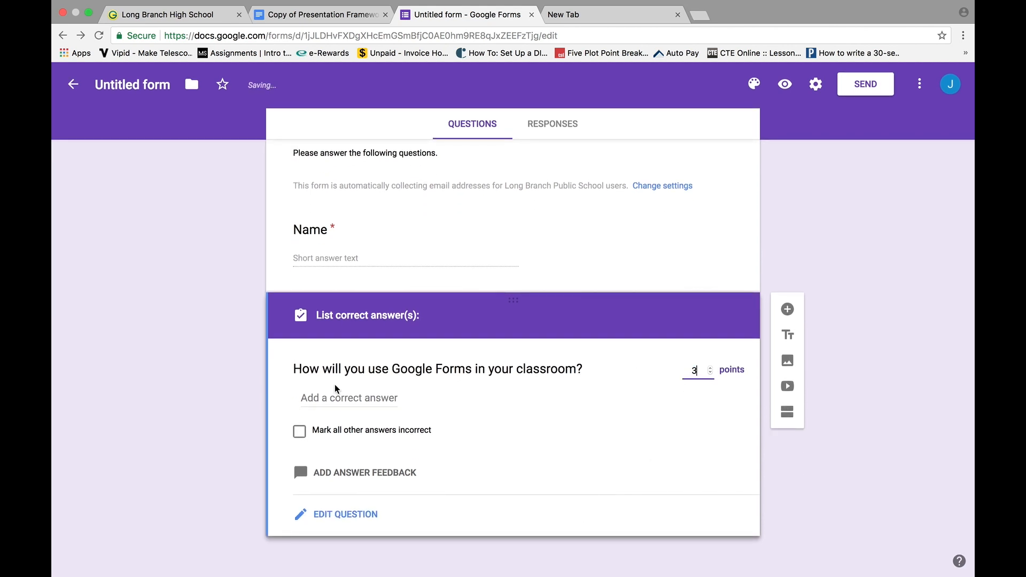
click(344, 402)
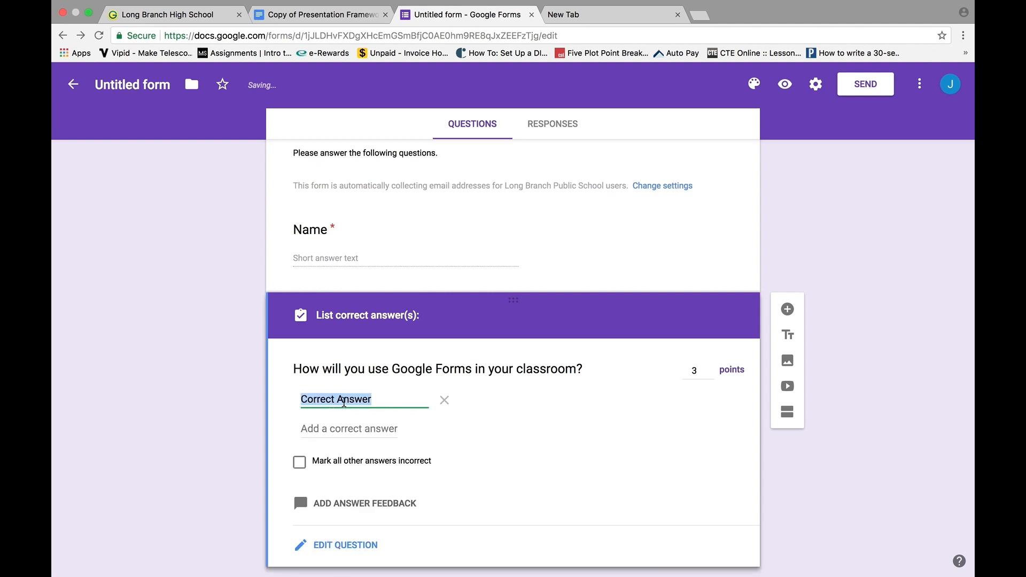
text(Survey)
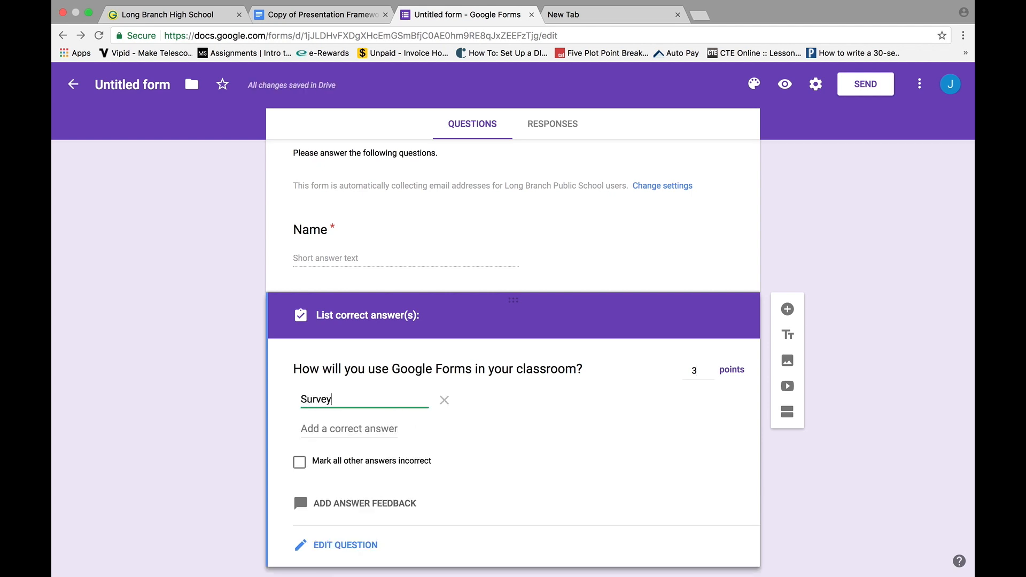
key(Return)
text(Test)
key(Return)
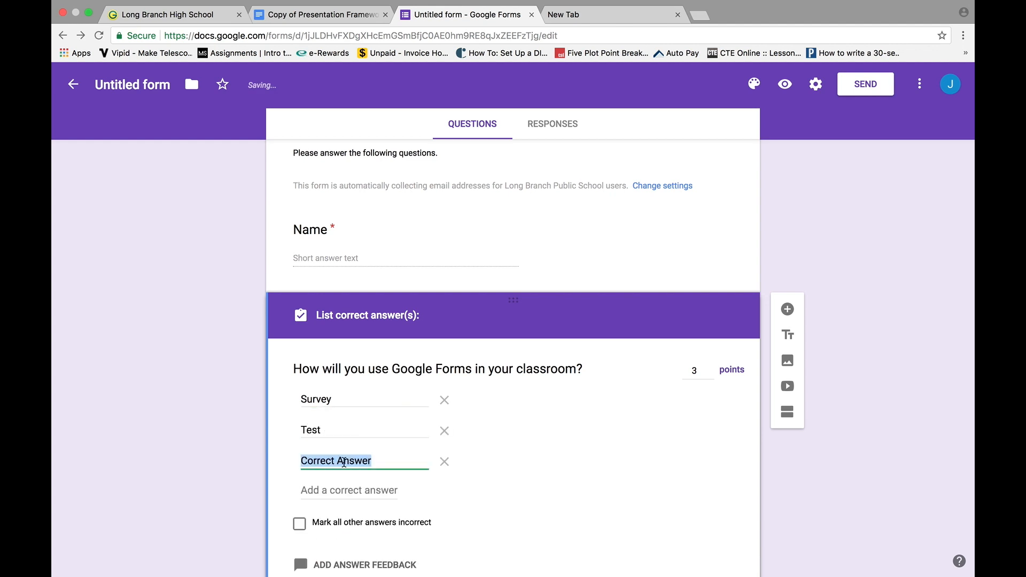
text(Quiz)
click(501, 505)
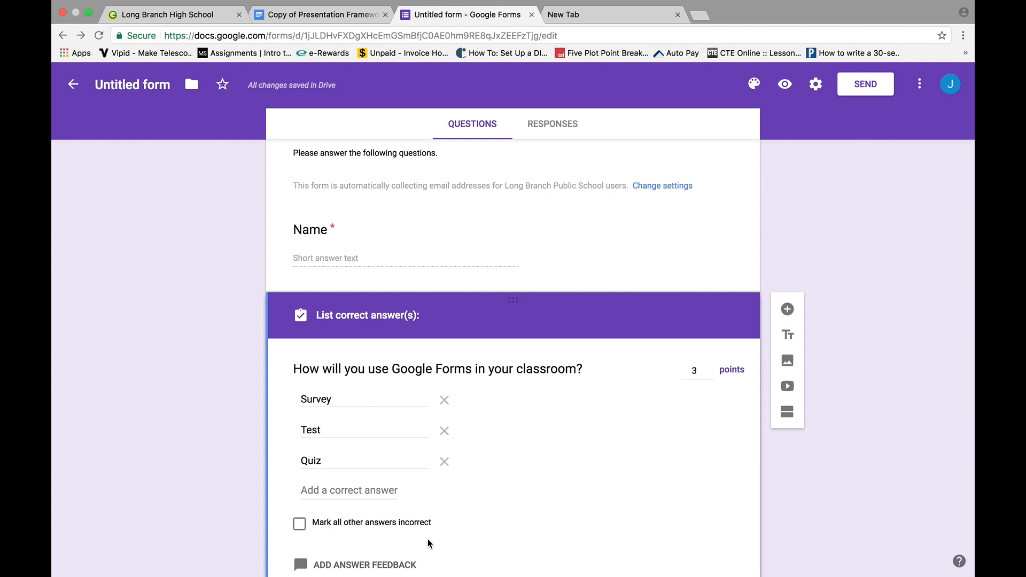
scroll(592, 509, down, 3)
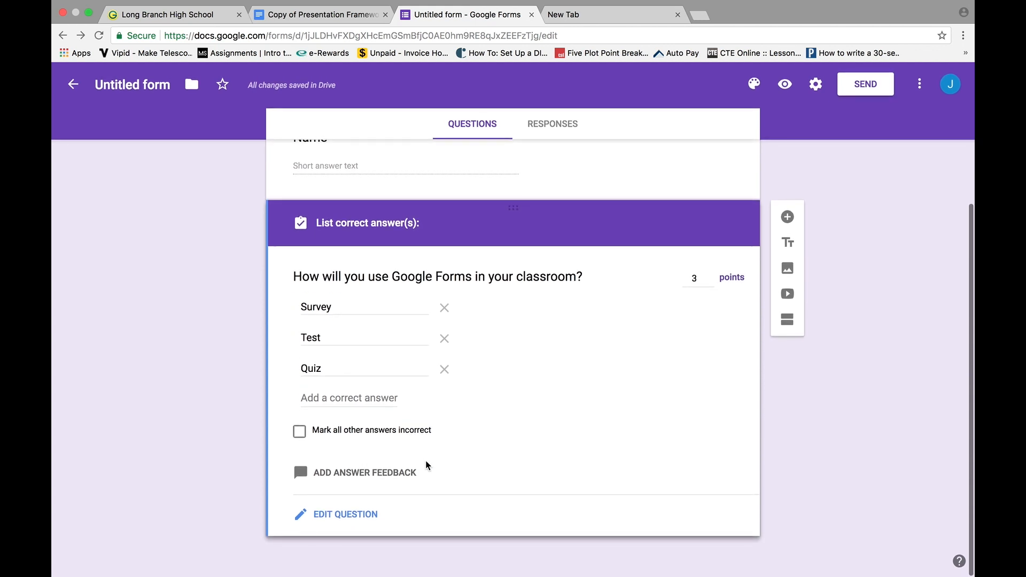
click(331, 514)
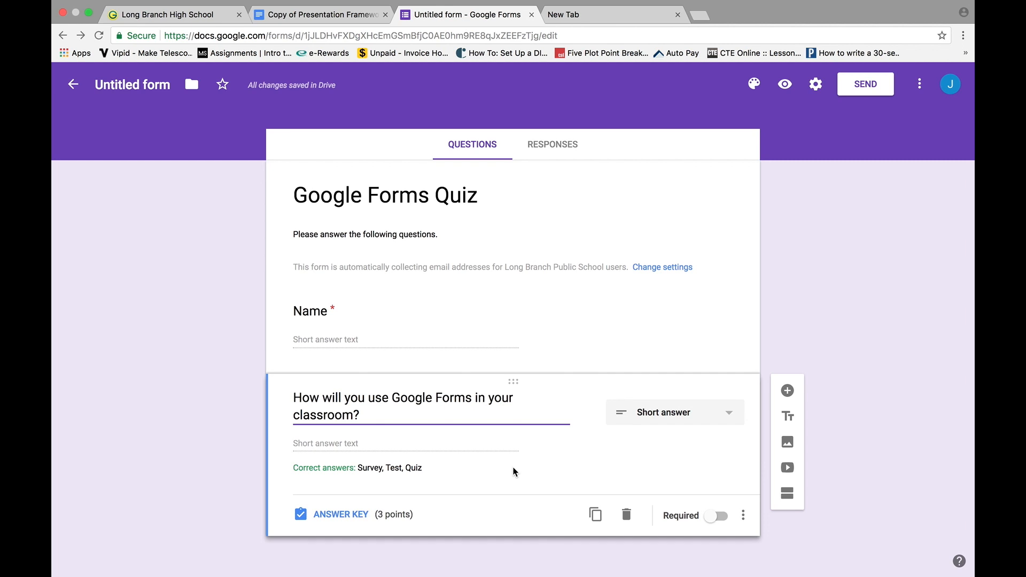
Add the checkbox question 'What apps are best for collaboration?' with options Docs, Sheets, Slides.
click(788, 391)
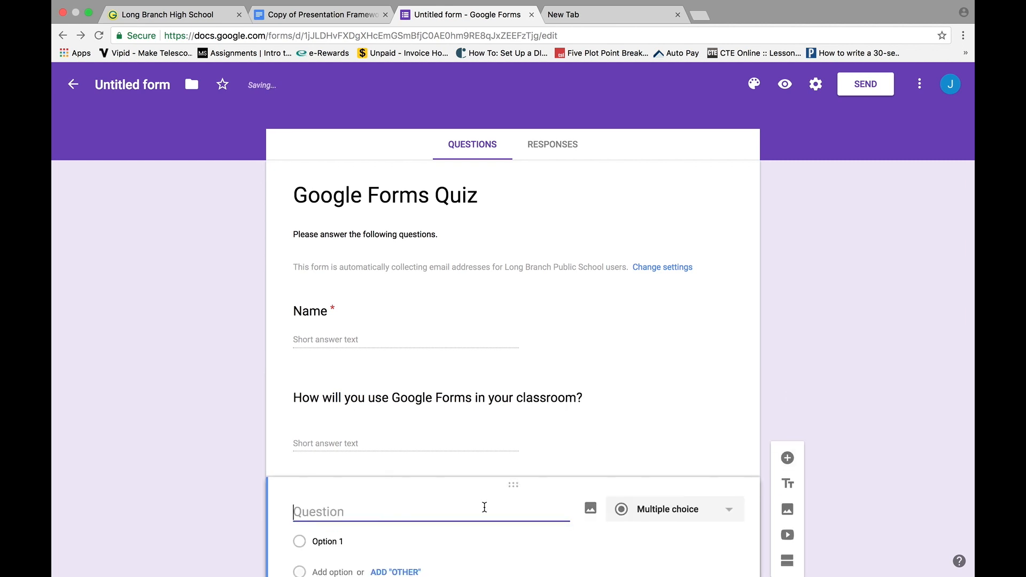
text(What apps are )
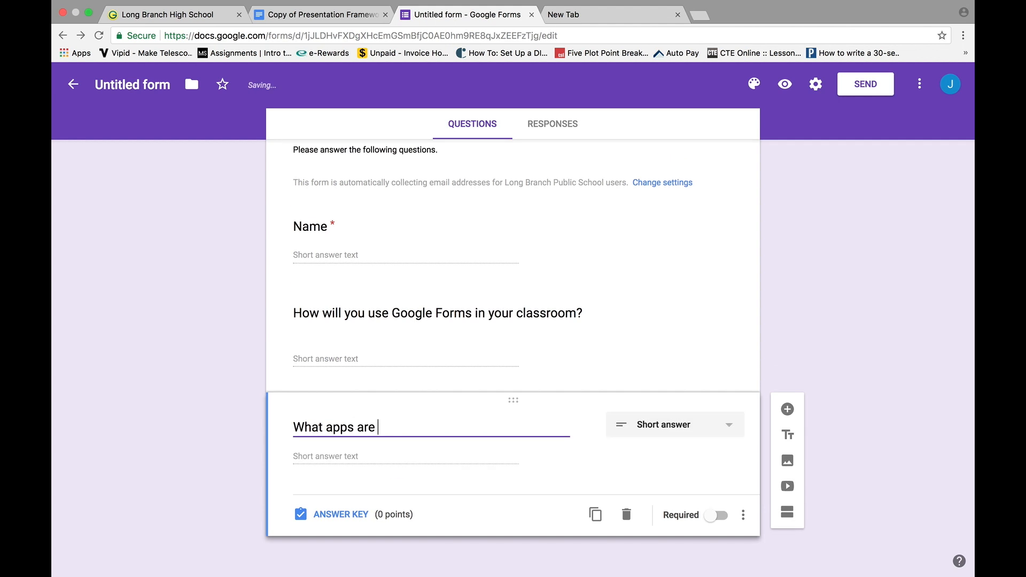
text(best for collaboratio)
key(Return)
text(Docs)
key(Return)
text(Sheets)
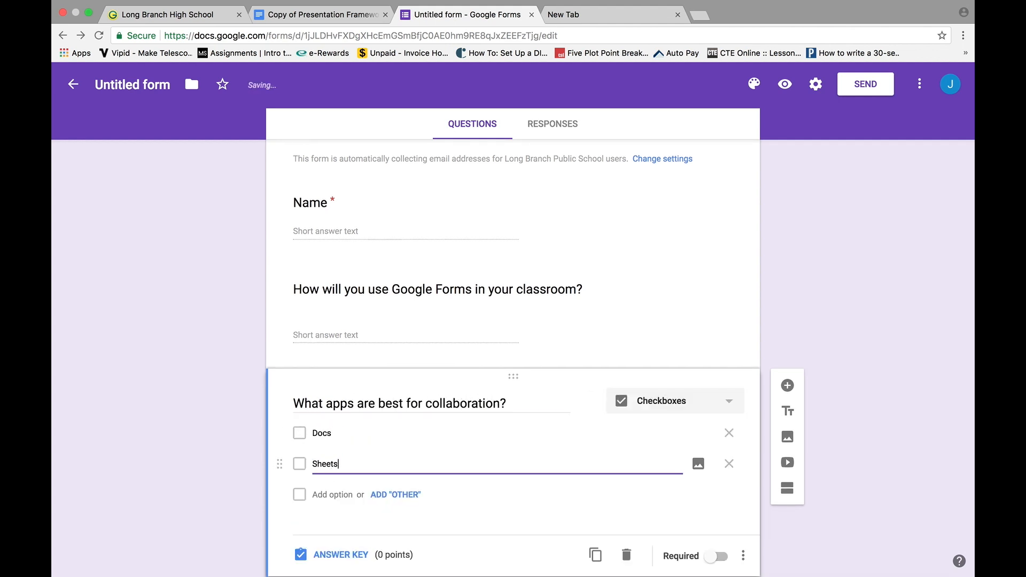
key(Return)
text(Slides)
Add Forms, Gmail and Sites as further answer options.
key(Return)
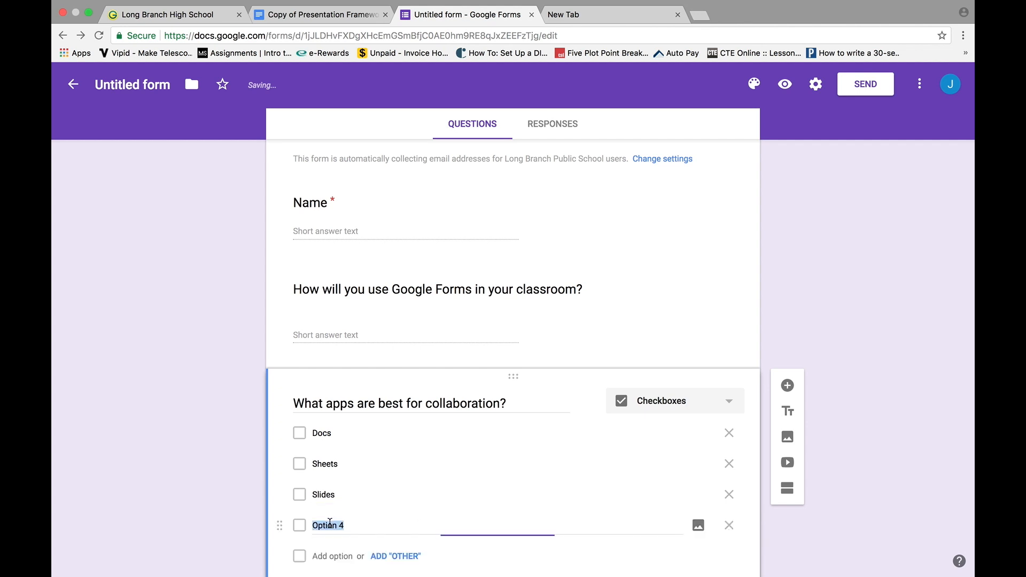
text(Forms)
click(331, 454)
text(Gmail)
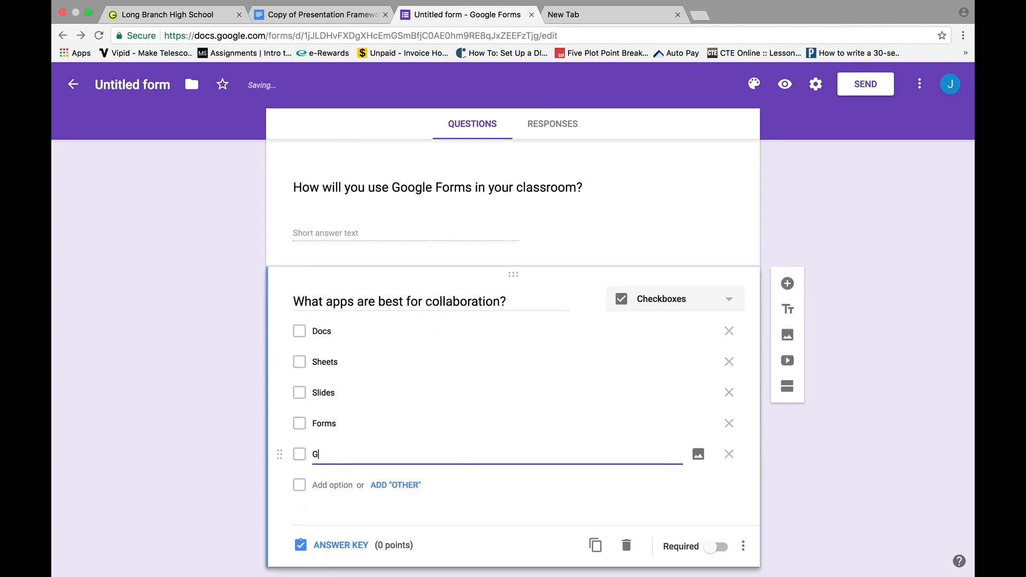
click(328, 487)
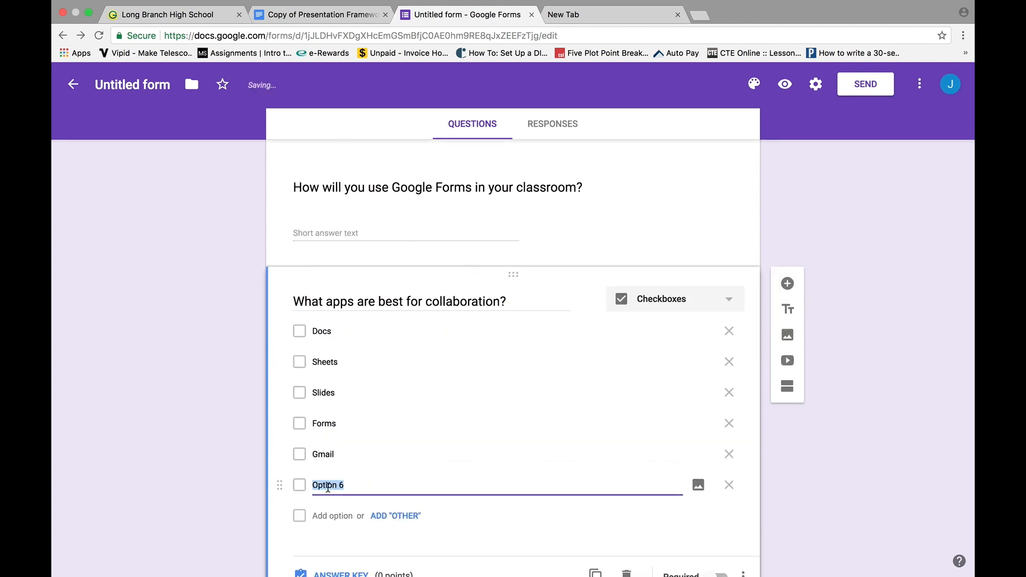
text(Sites)
scroll(350, 510, down, 2)
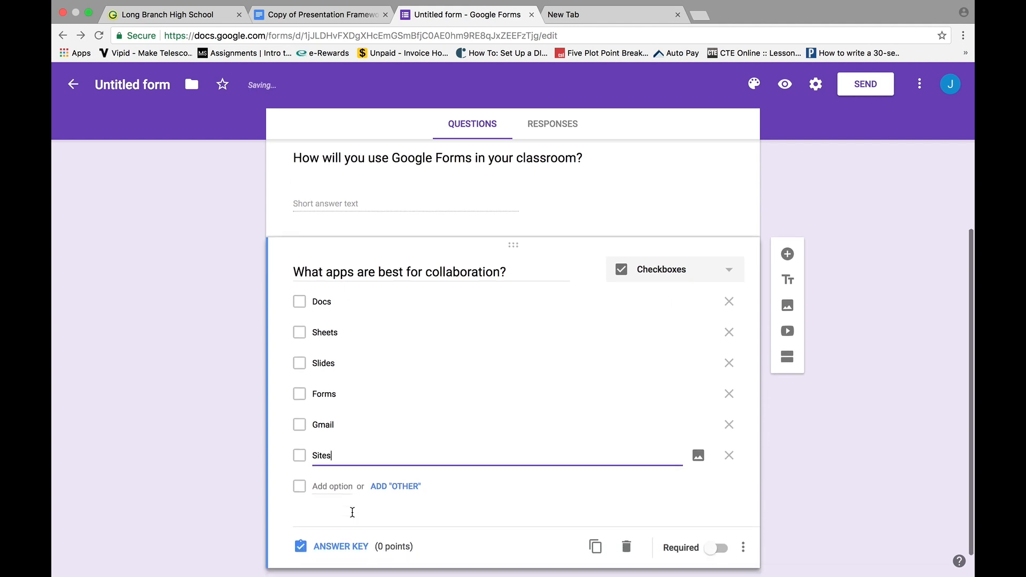
click(350, 516)
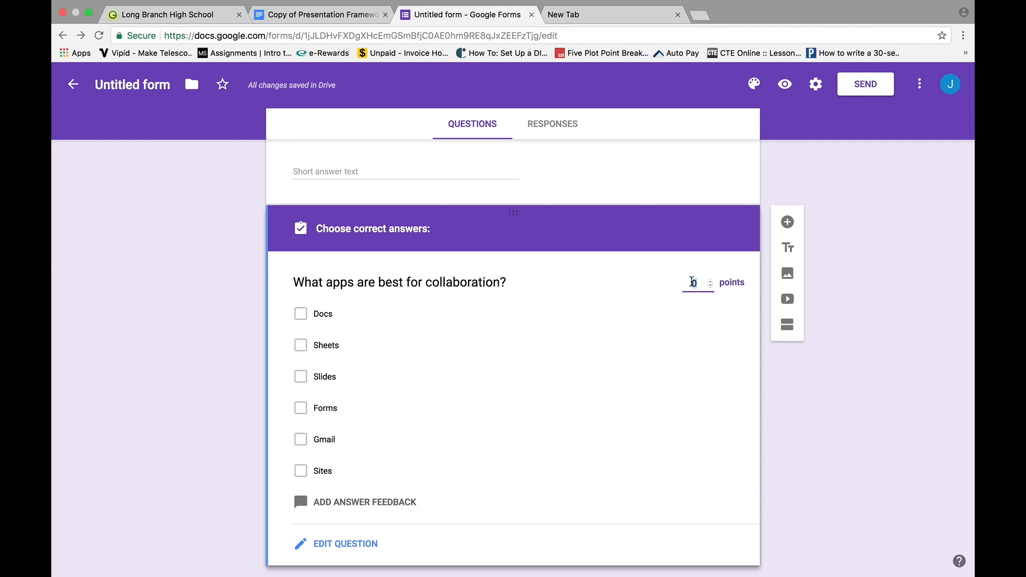
Set the question to 3 points and mark Docs, Sheets, Slides and Forms correct.
text(3)
click(303, 315)
click(303, 346)
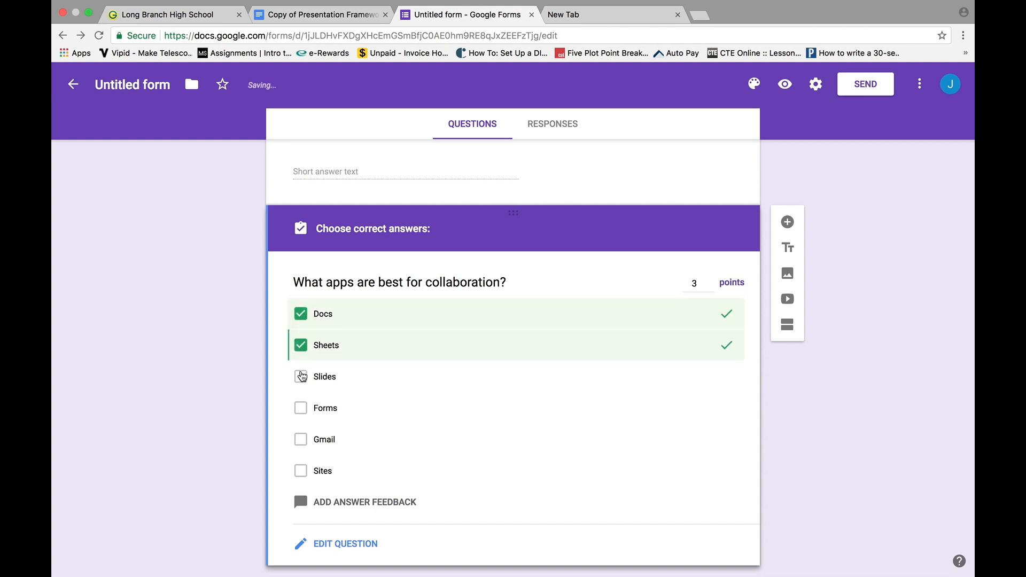
click(301, 380)
click(301, 411)
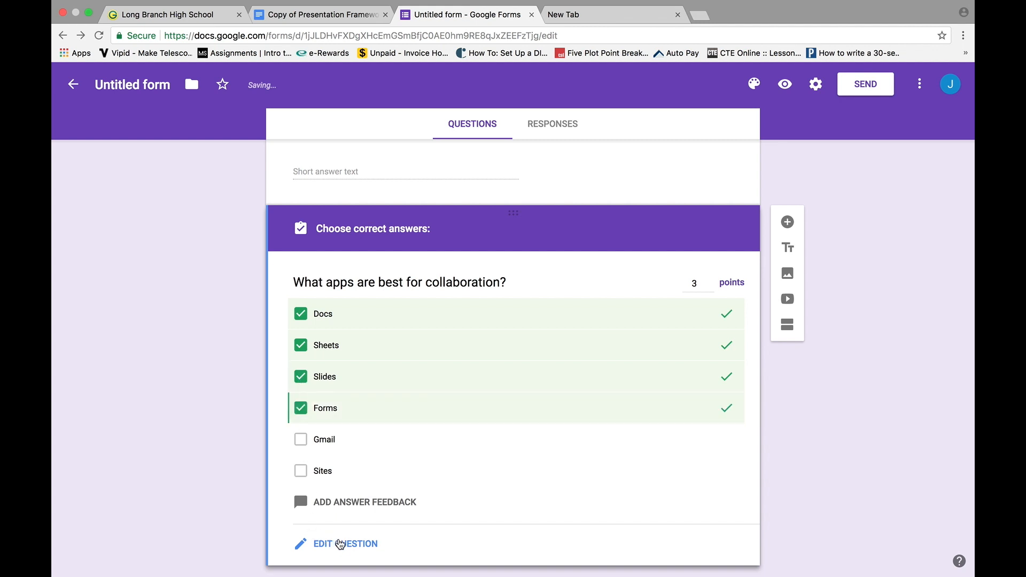
click(342, 544)
Drag Docs to the bottom, Slides below Forms, and Sites up below Sheets.
drag(280, 272, 278, 423)
drag(280, 299, 280, 337)
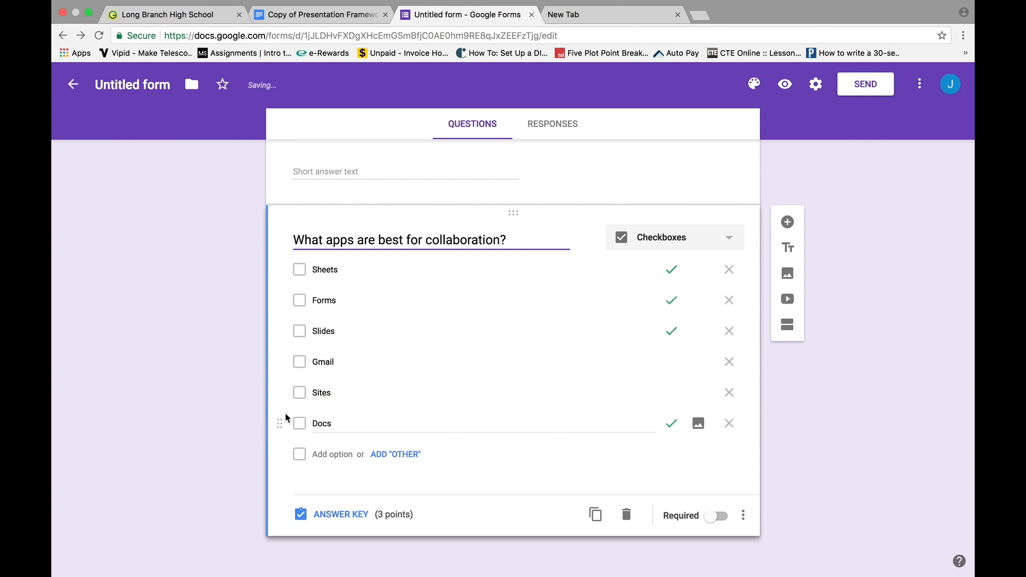
drag(280, 394, 275, 279)
scroll(524, 417, up, 5)
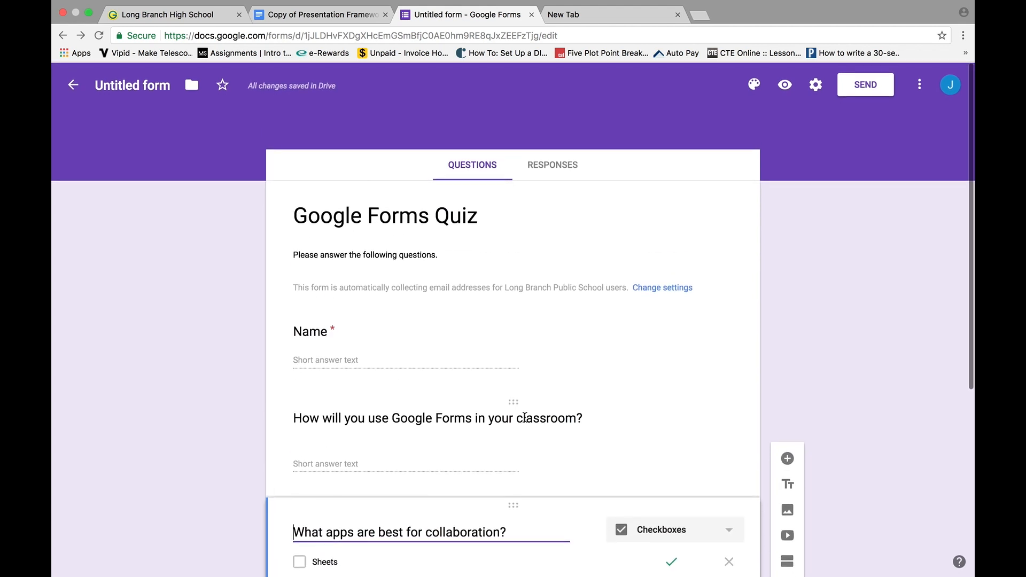
scroll(524, 417, down, 4)
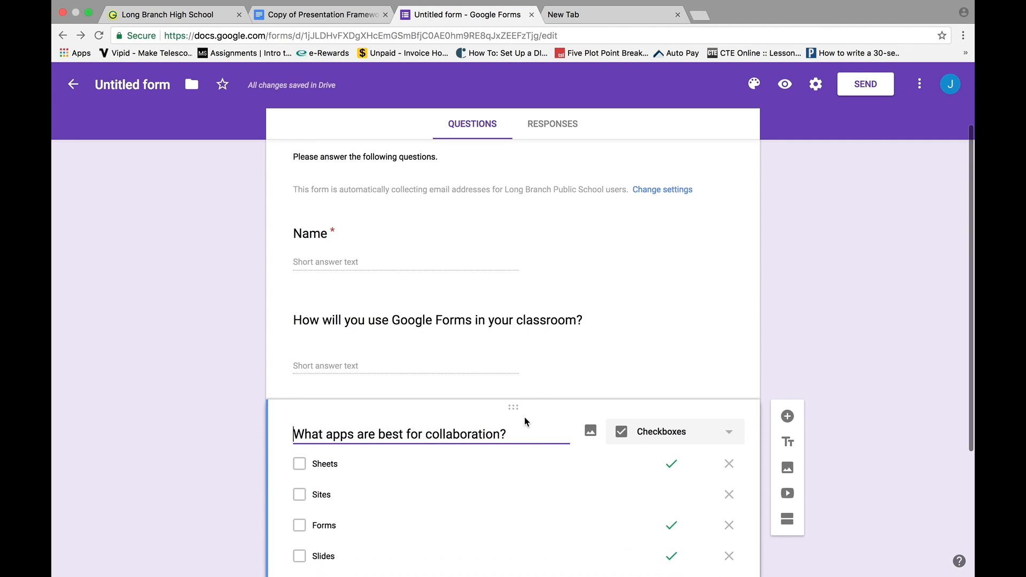
scroll(526, 422, down, 5)
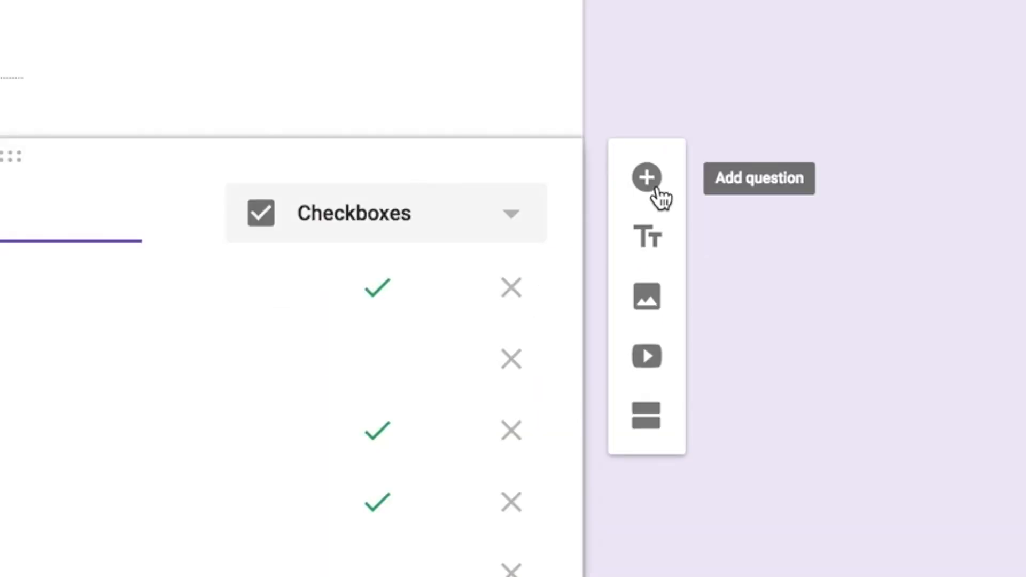
Add a 'Video in the classroom' title block asking readers to watch the following video and complete the questions.
click(653, 245)
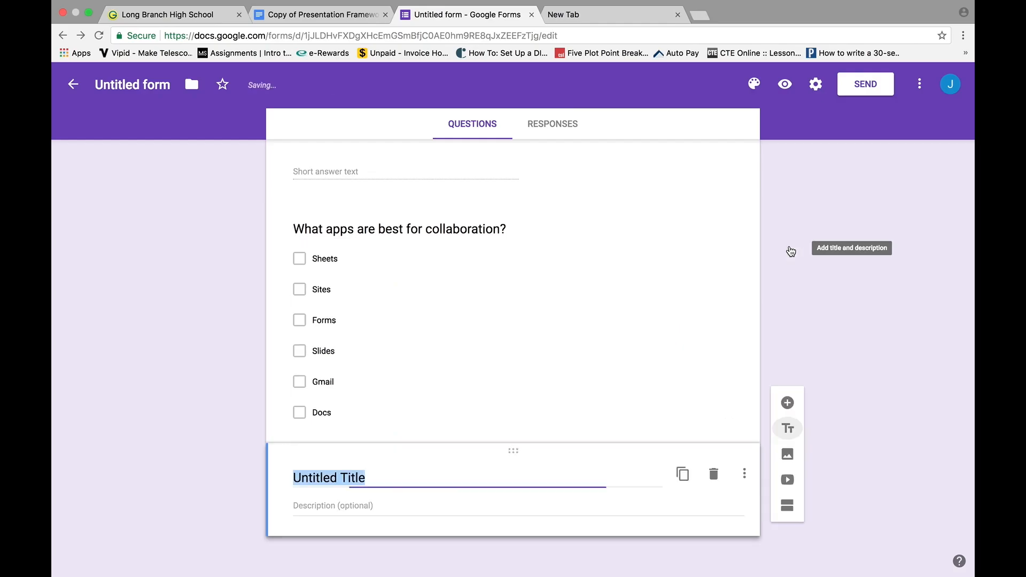
text(Video in the classroom)
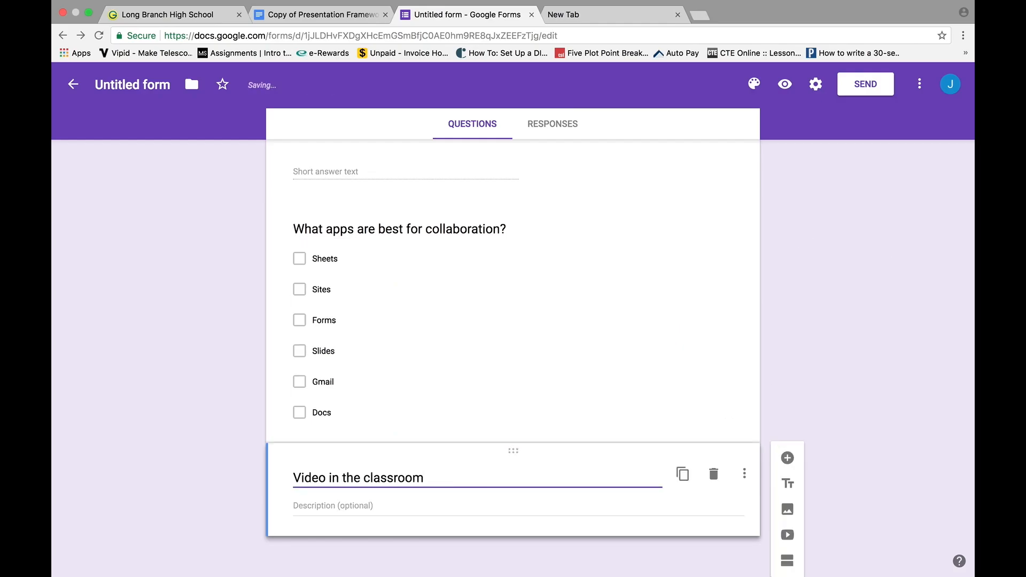
click(316, 506)
text(Please watch the following vid)
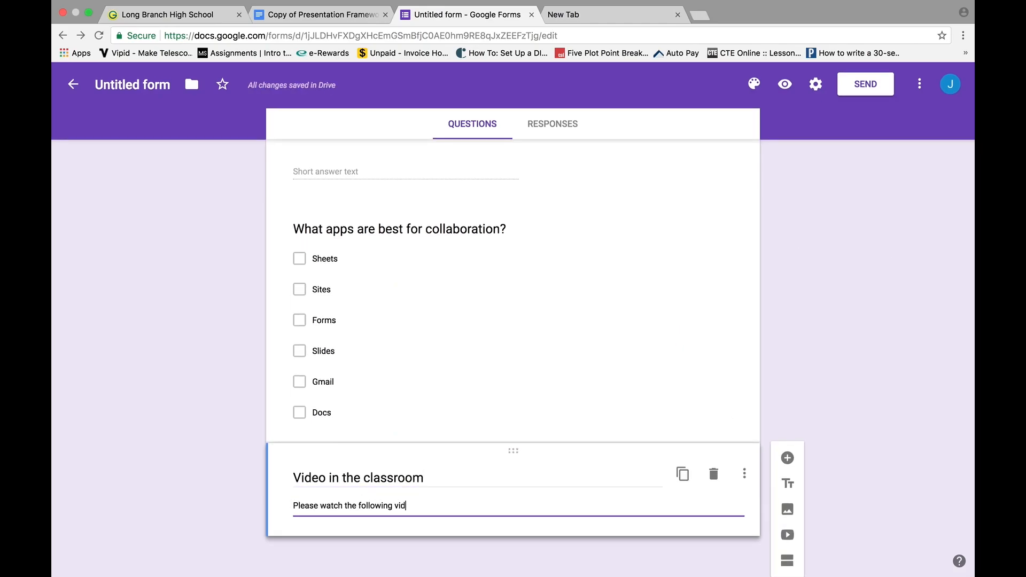
text(eo and complete the questions that follow.)
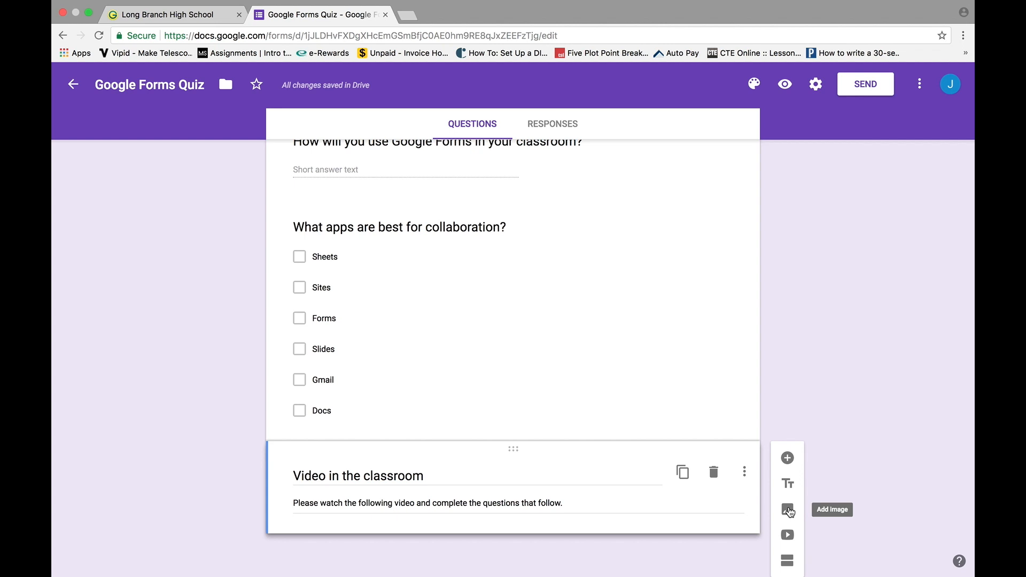
Insert the first 'video camera' image search result into the form, after browsing Photos and Drive.
click(788, 511)
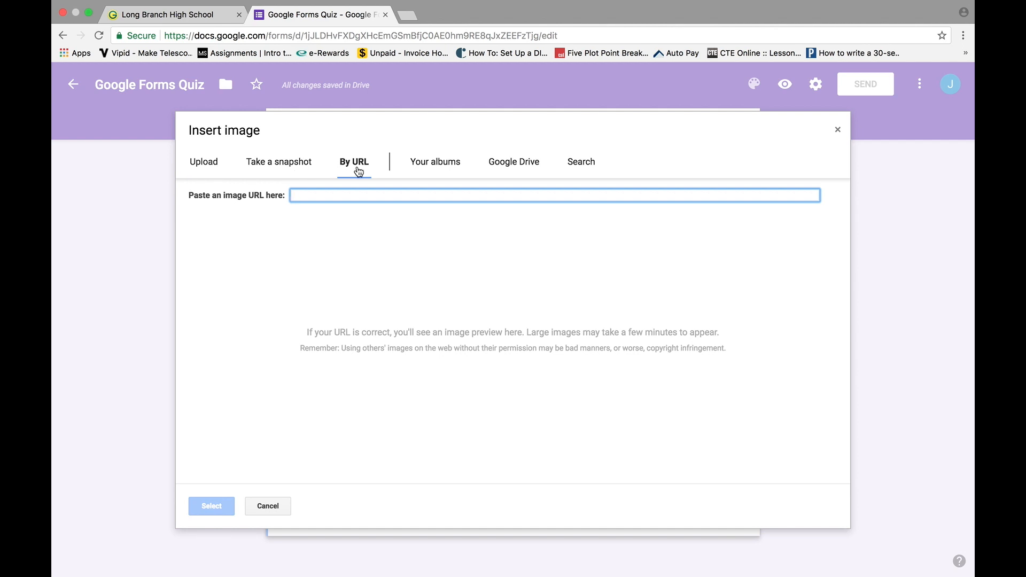
click(437, 167)
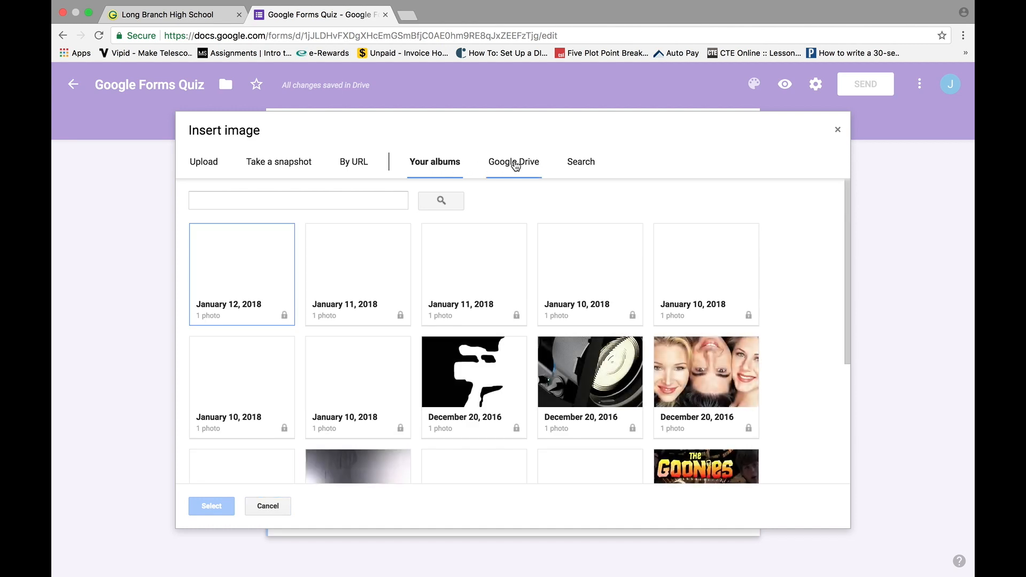
click(514, 164)
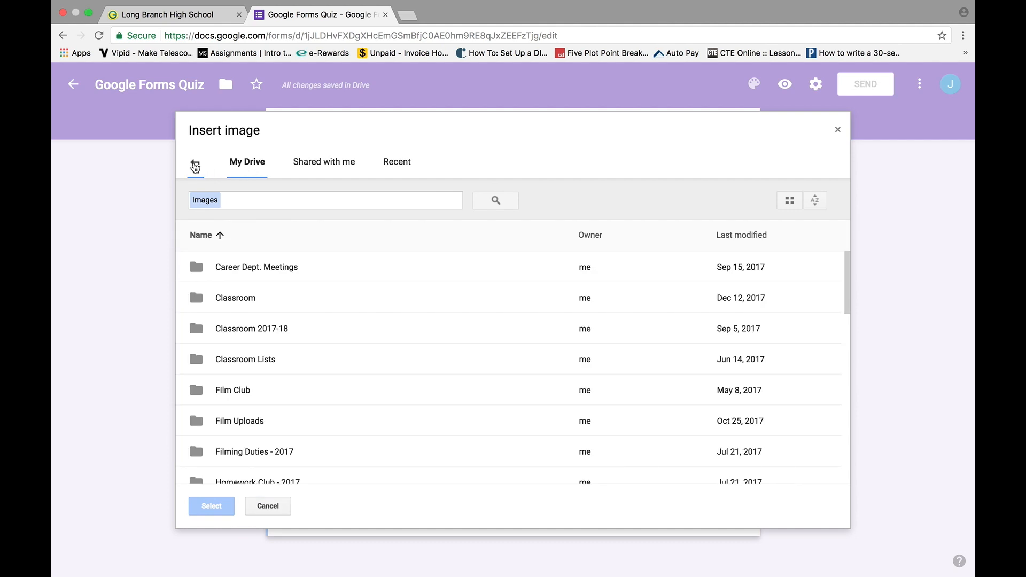
click(195, 163)
click(590, 165)
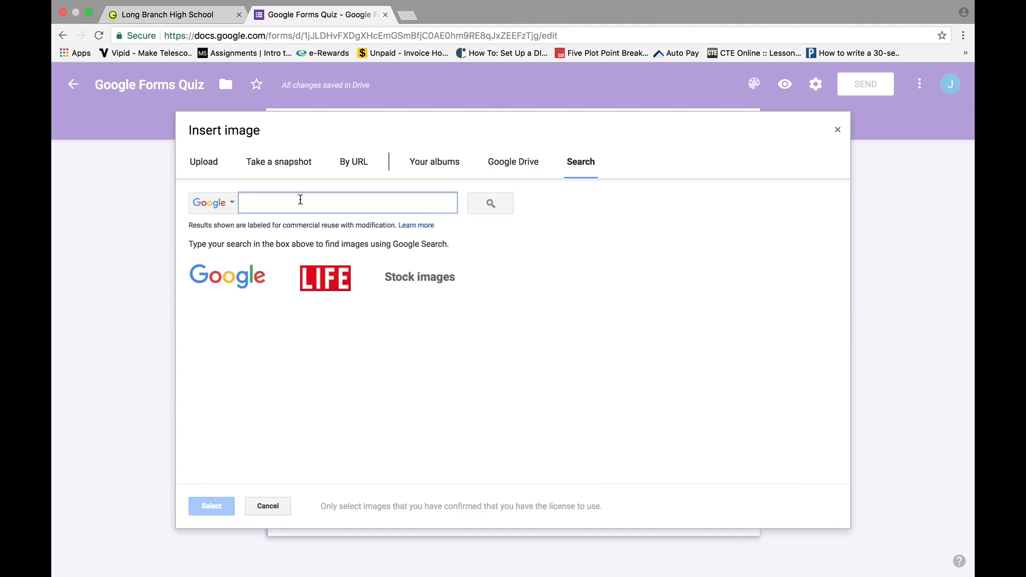
text(video camera)
key(Return)
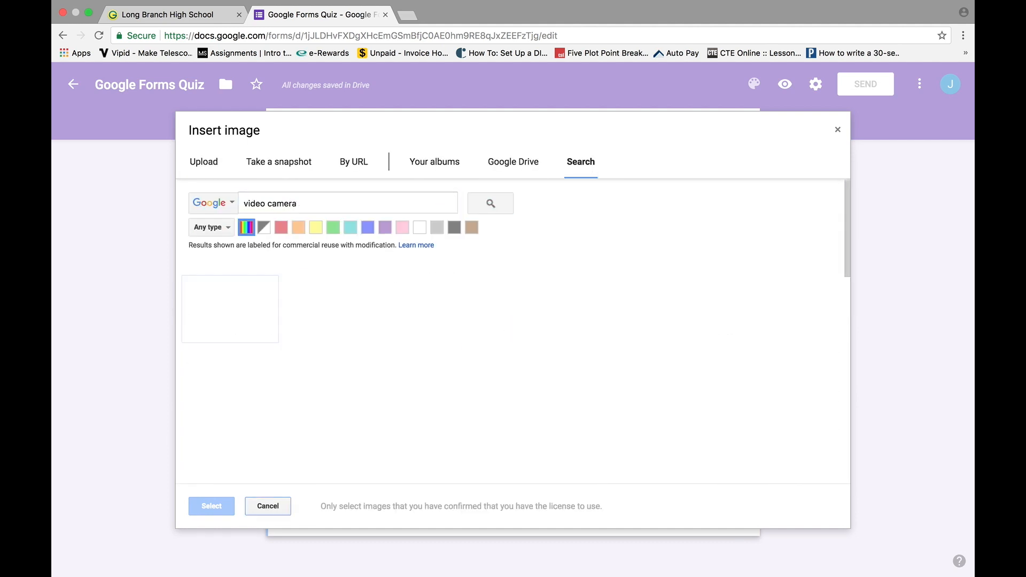
click(230, 309)
click(214, 506)
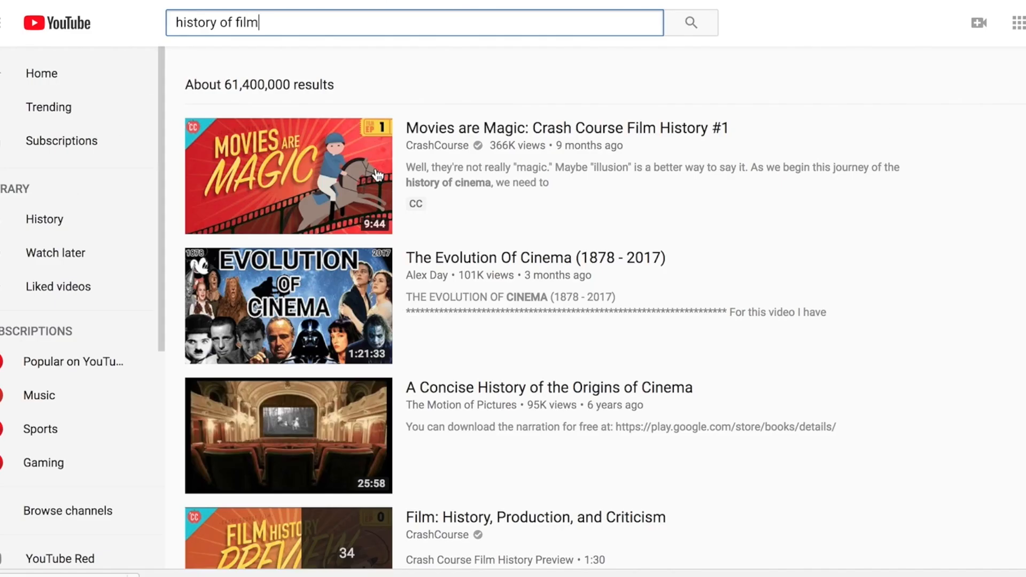
Play 'Movies are Magic: Crash Course Film History #1' and skip ahead in it.
click(424, 171)
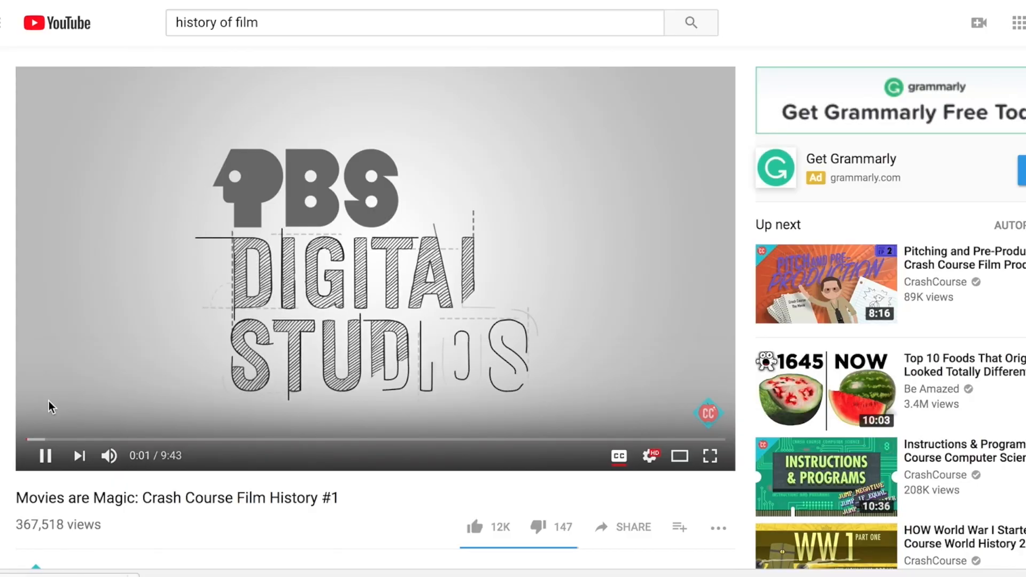
click(45, 440)
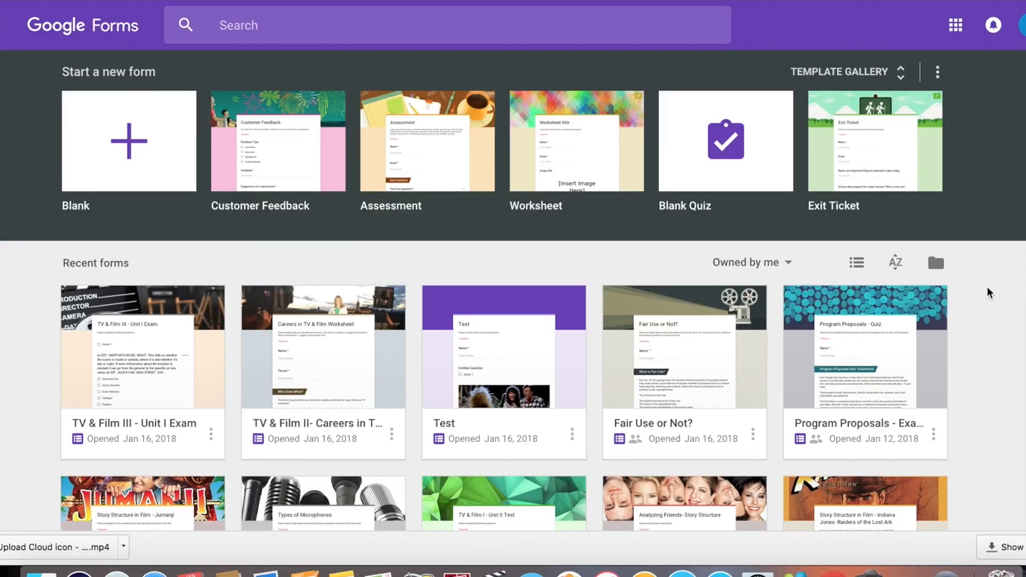
Open the Careers in TV & Film Worksheet in preview and scroll down the form.
click(301, 320)
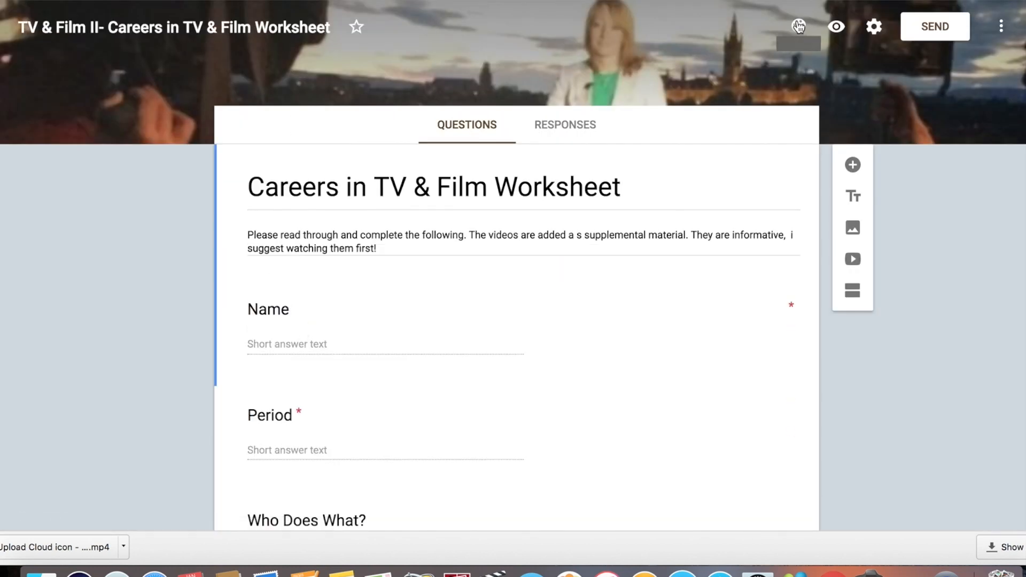
click(837, 28)
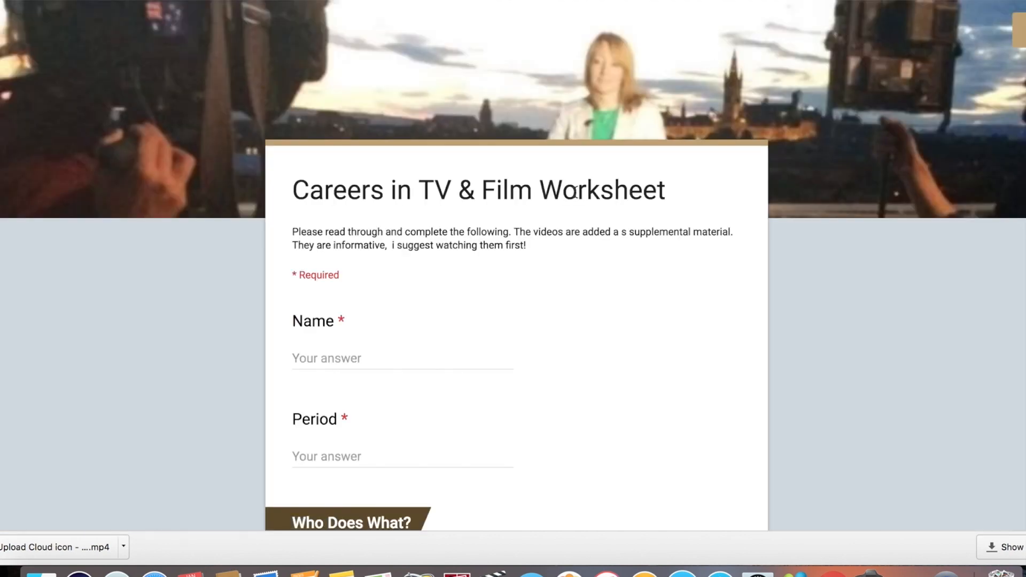
scroll(569, 441, down, 3)
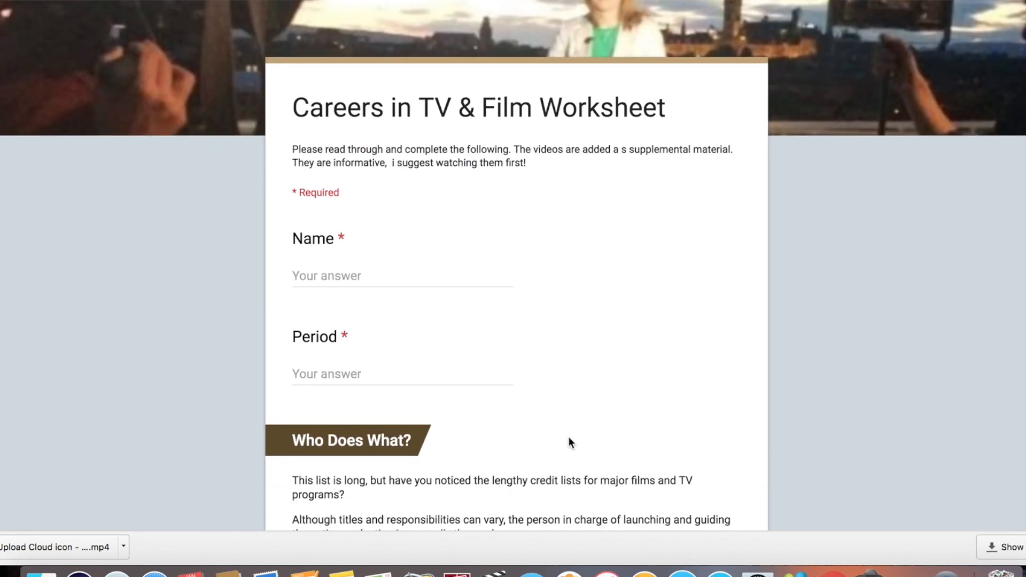
scroll(570, 442, down, 4)
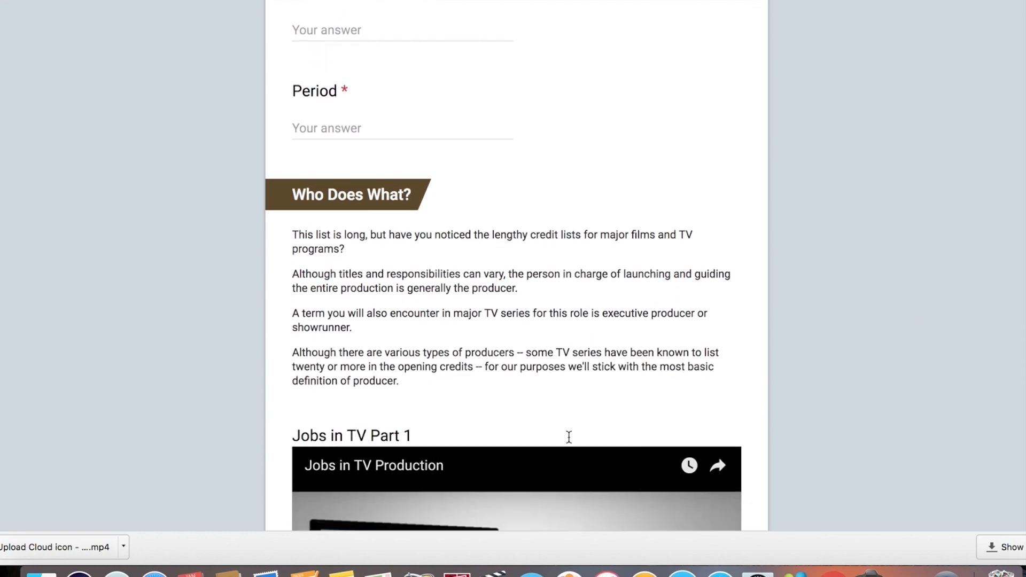
scroll(571, 443, down, 4)
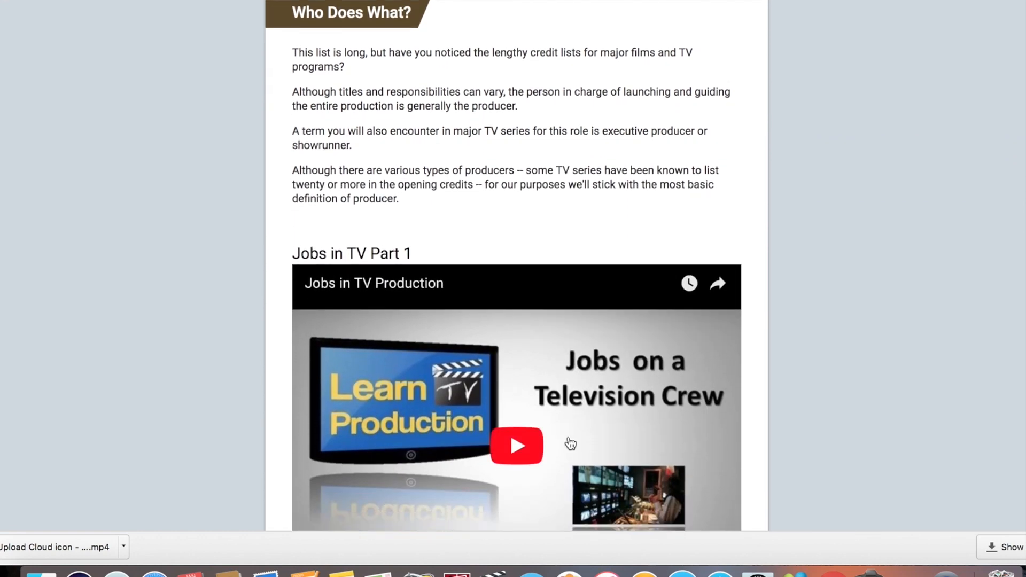
scroll(570, 443, down, 3)
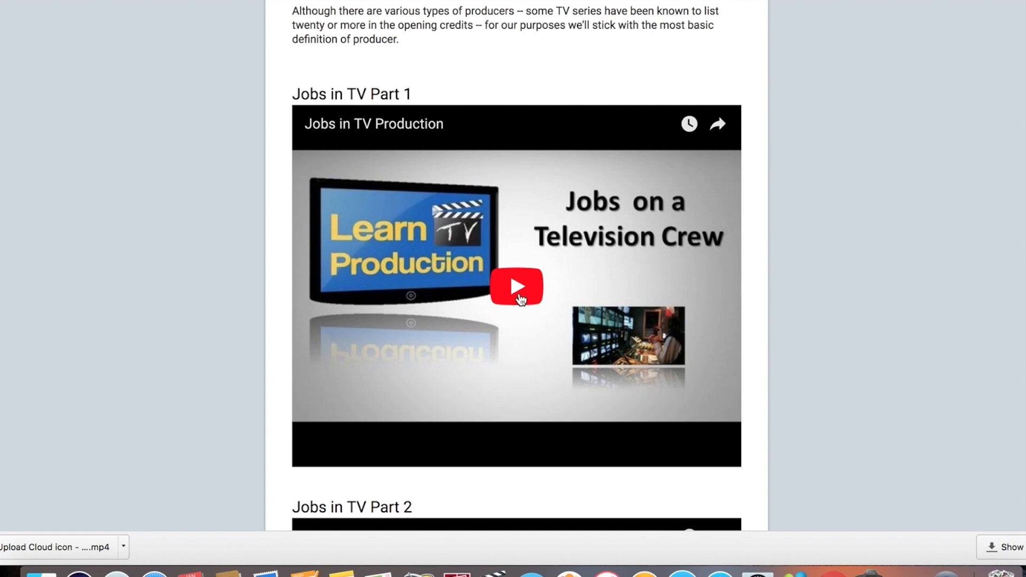
Play the embedded Jobs in TV Part 1 video and continue down the form.
click(522, 303)
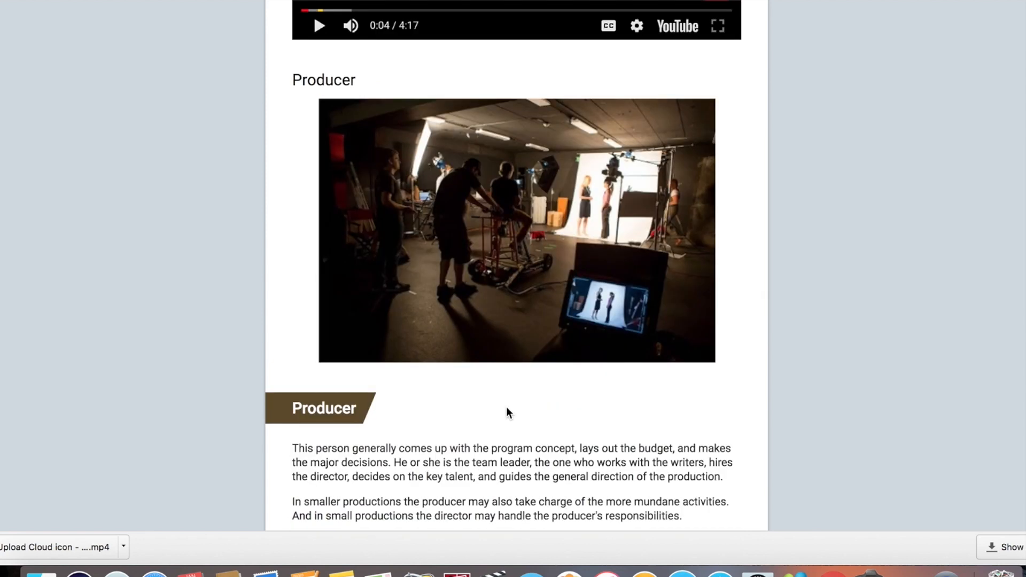
scroll(506, 407, down, 5)
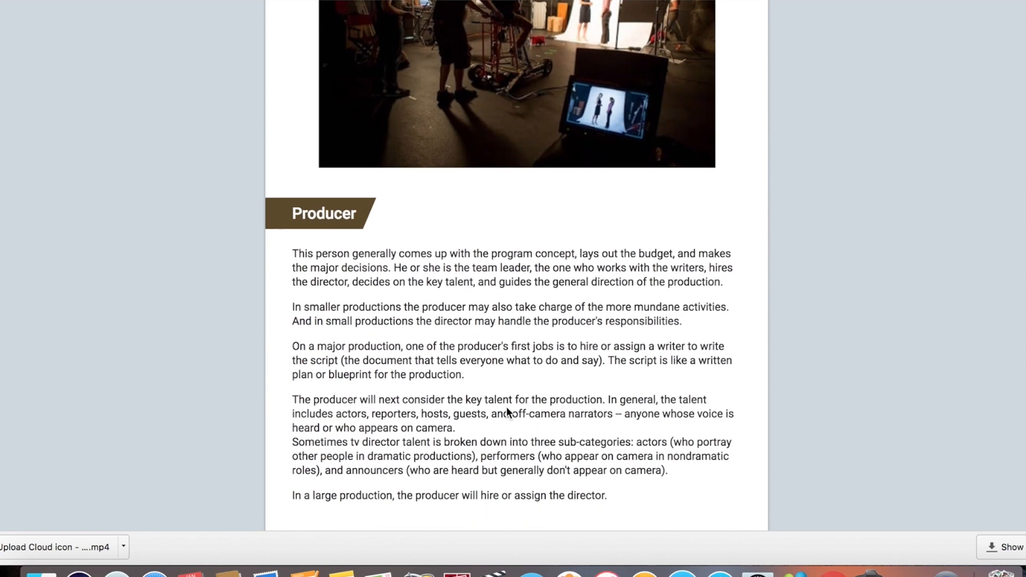
scroll(507, 412, down, 3)
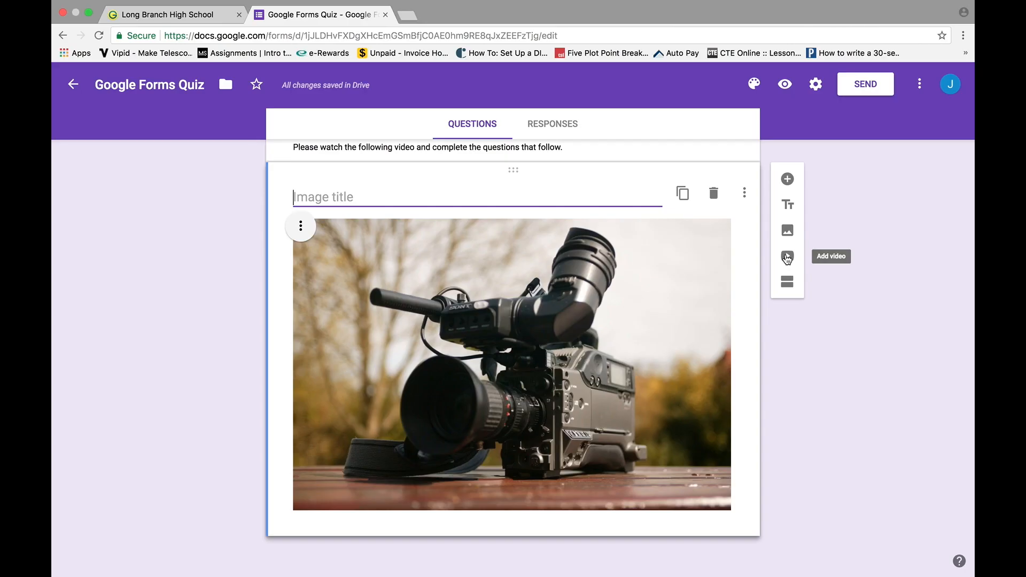
Insert the second YouTube result for 'google forms' into the quiz.
click(640, 291)
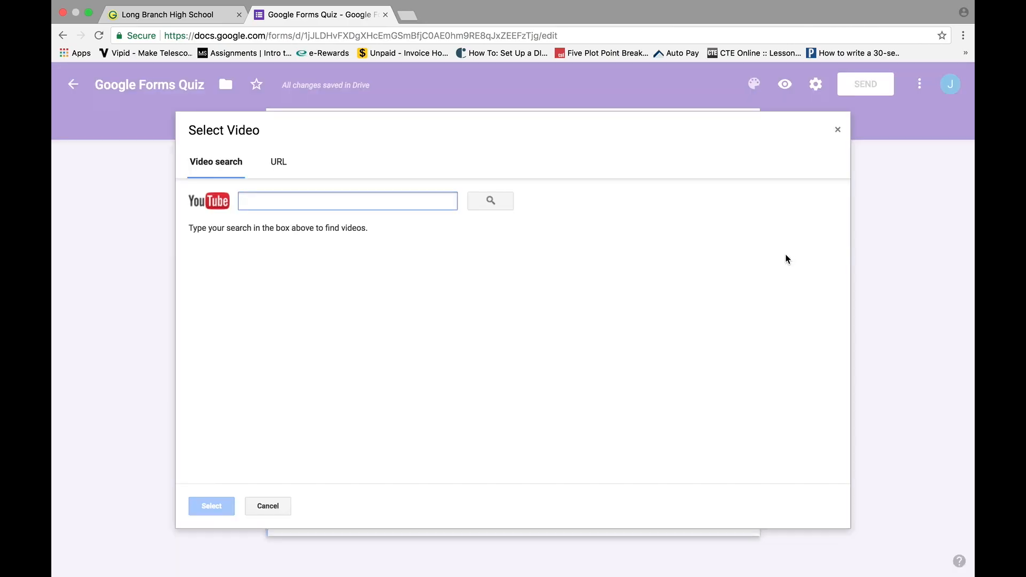
click(279, 163)
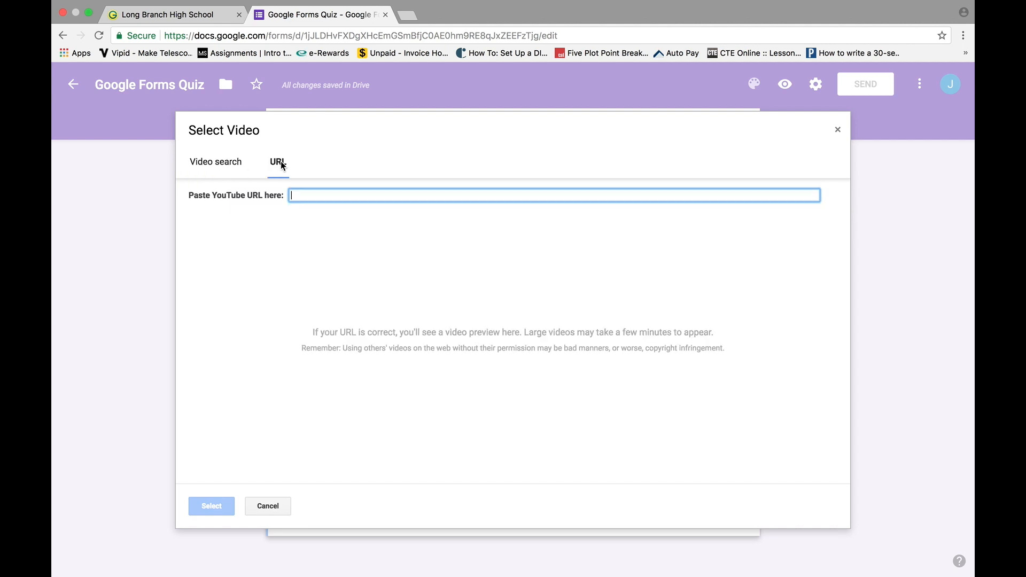
click(220, 165)
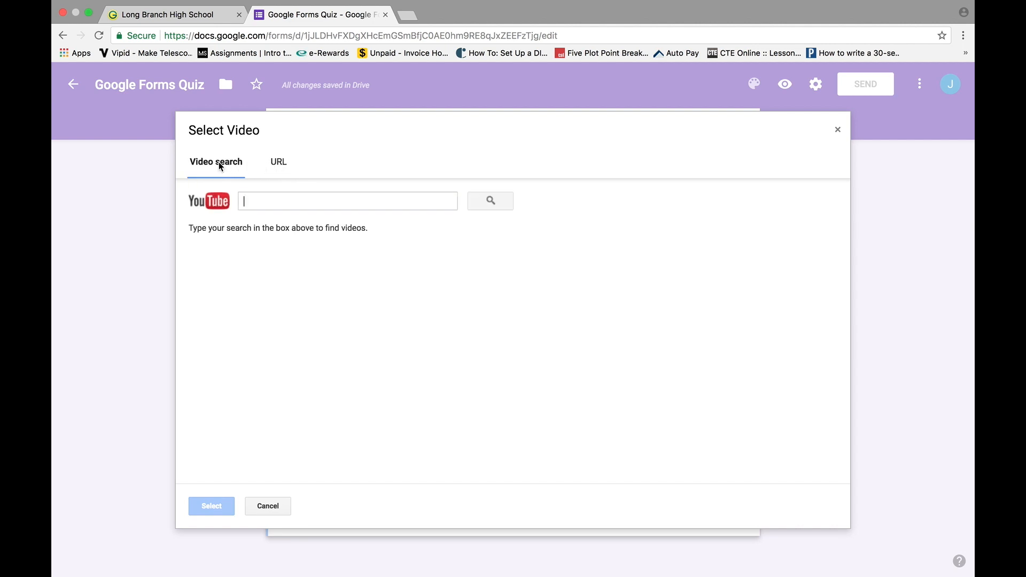
text(google forms)
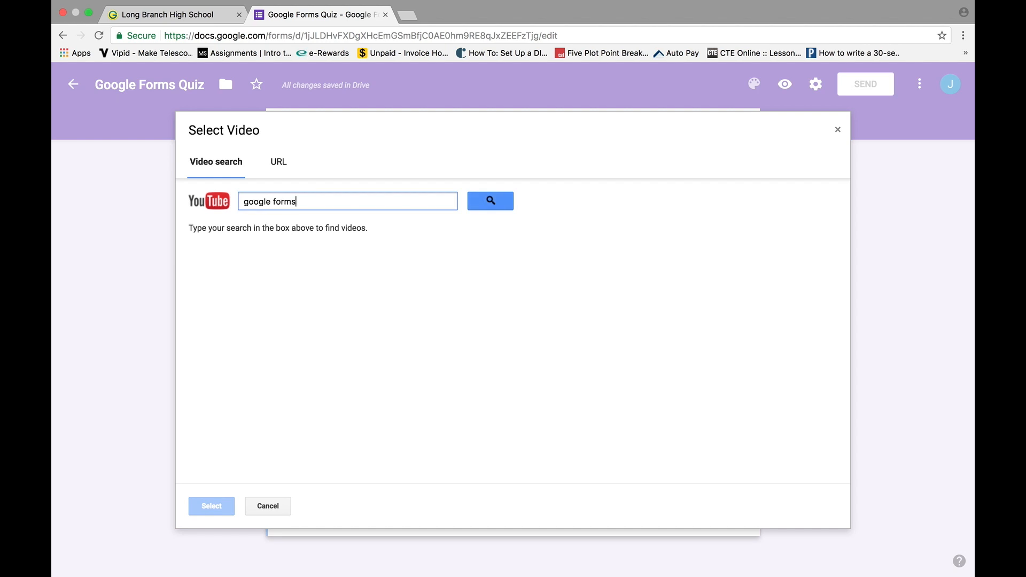
key(Return)
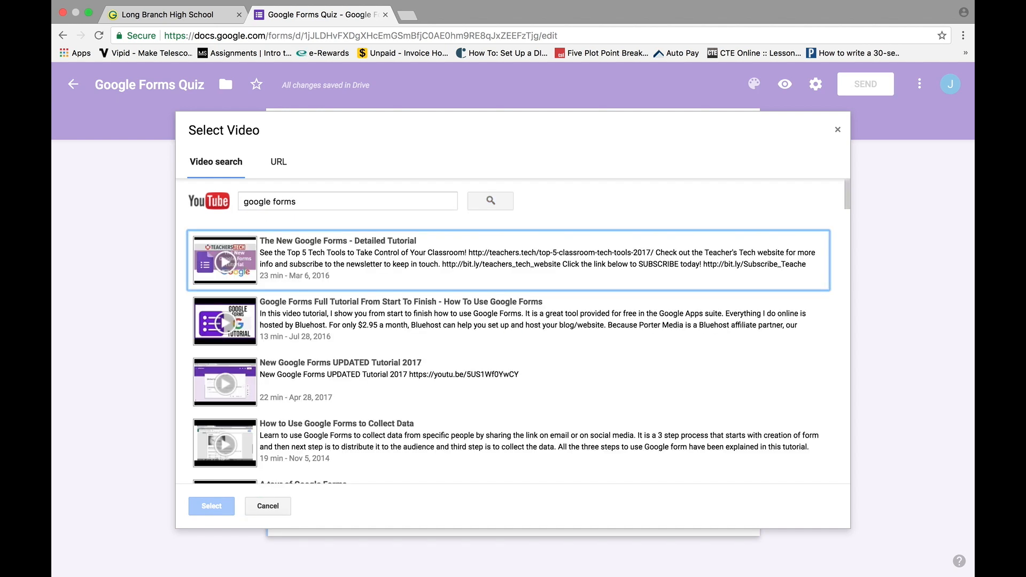
click(295, 316)
click(211, 506)
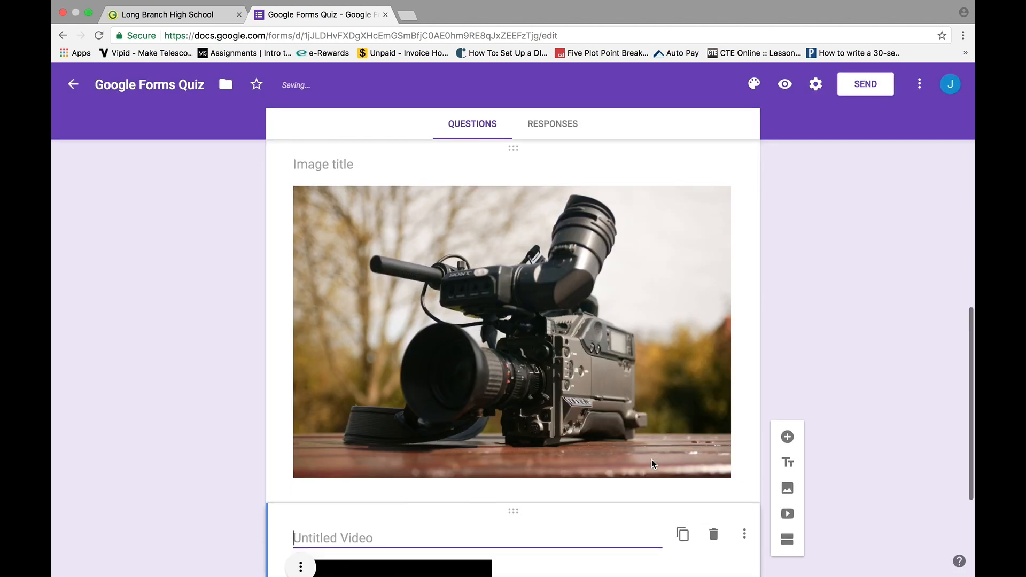
Center-align the tutorial video and enlarge it by dragging its corner.
click(301, 369)
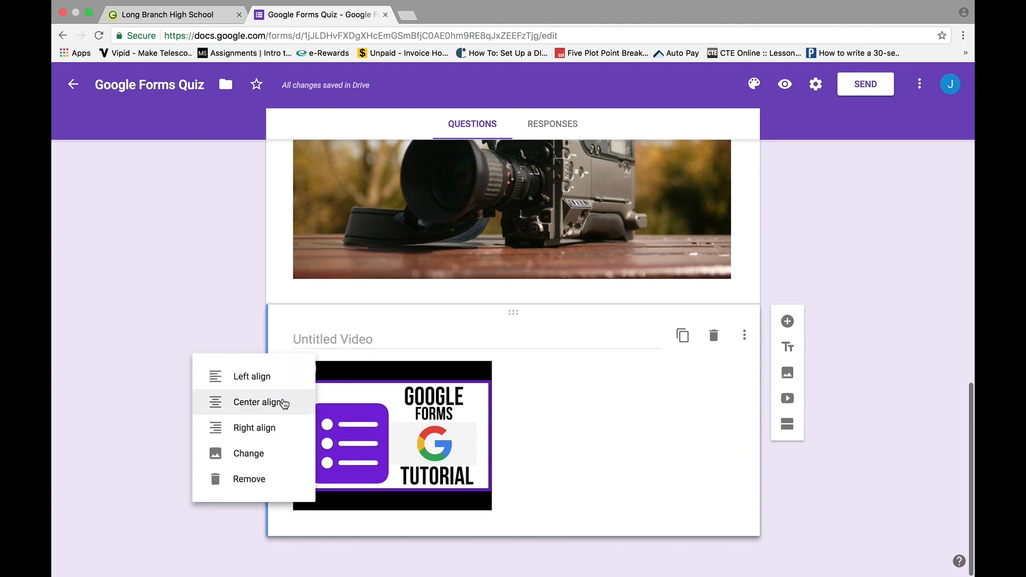
click(280, 402)
click(595, 425)
drag(618, 512, 657, 570)
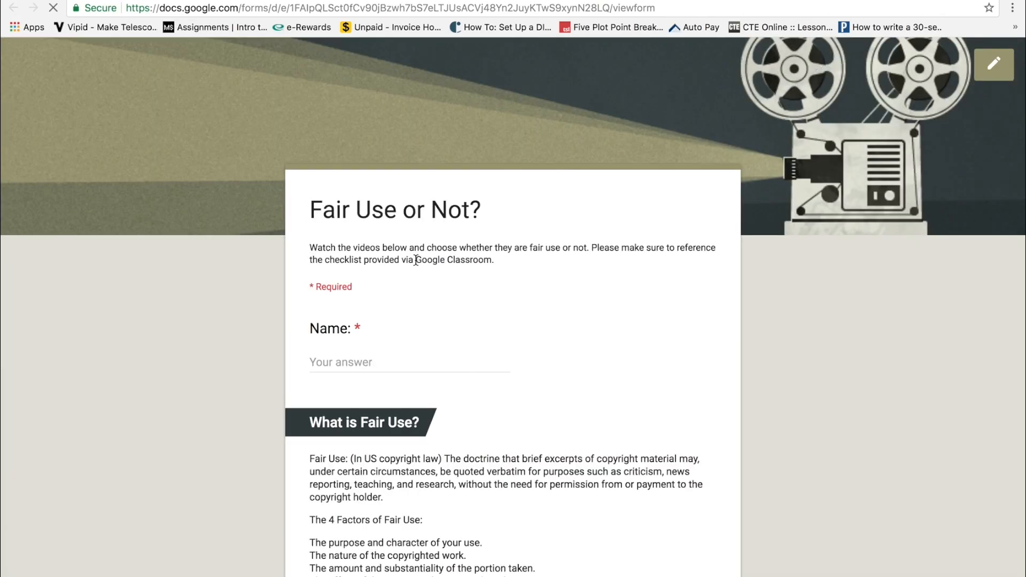
In Fair Use or Not?, scroll to Video 1, pause it and reload the page, twice.
scroll(521, 389, down, 8)
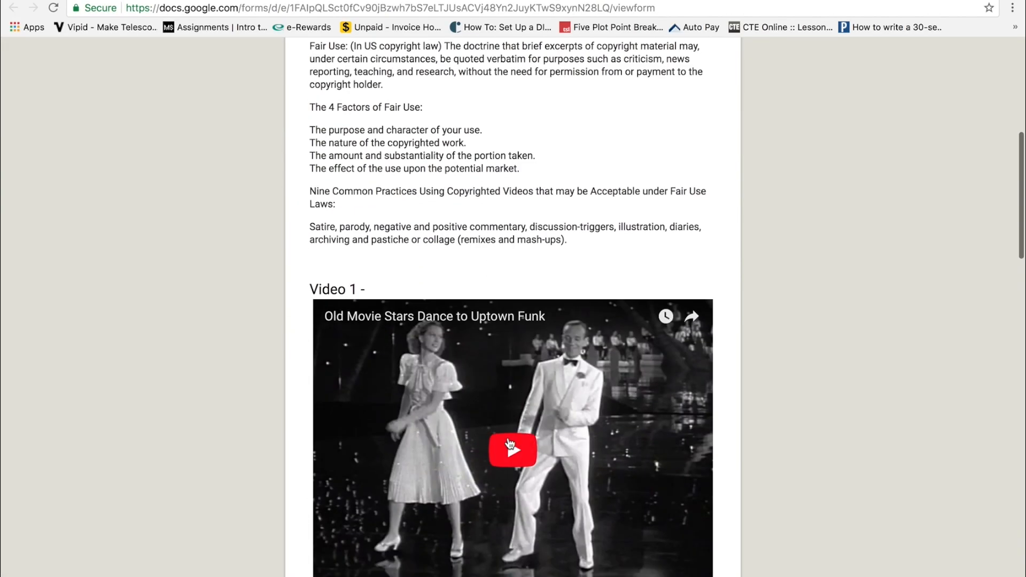
scroll(588, 455, down, 3)
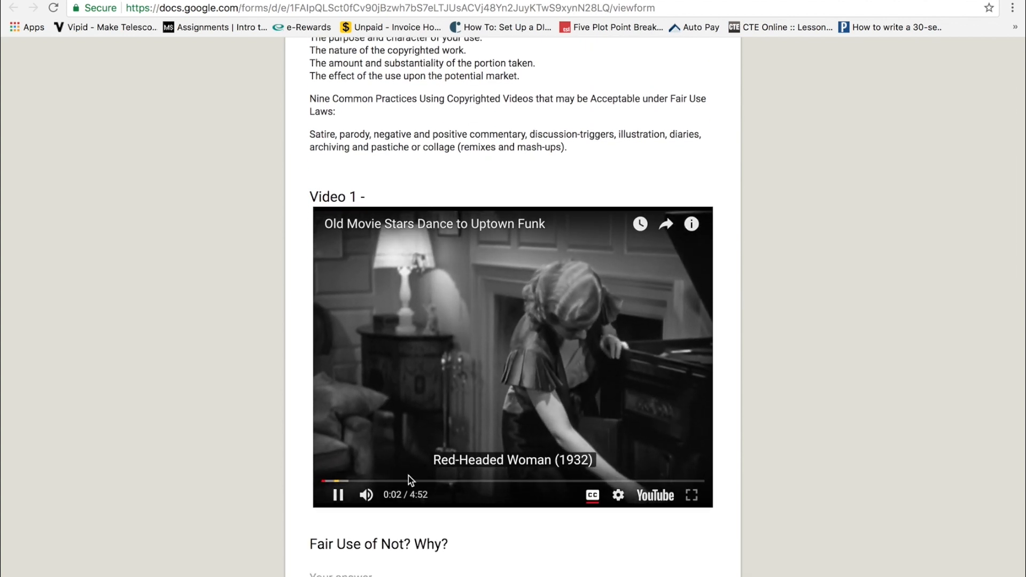
click(339, 496)
scroll(358, 401, down, 5)
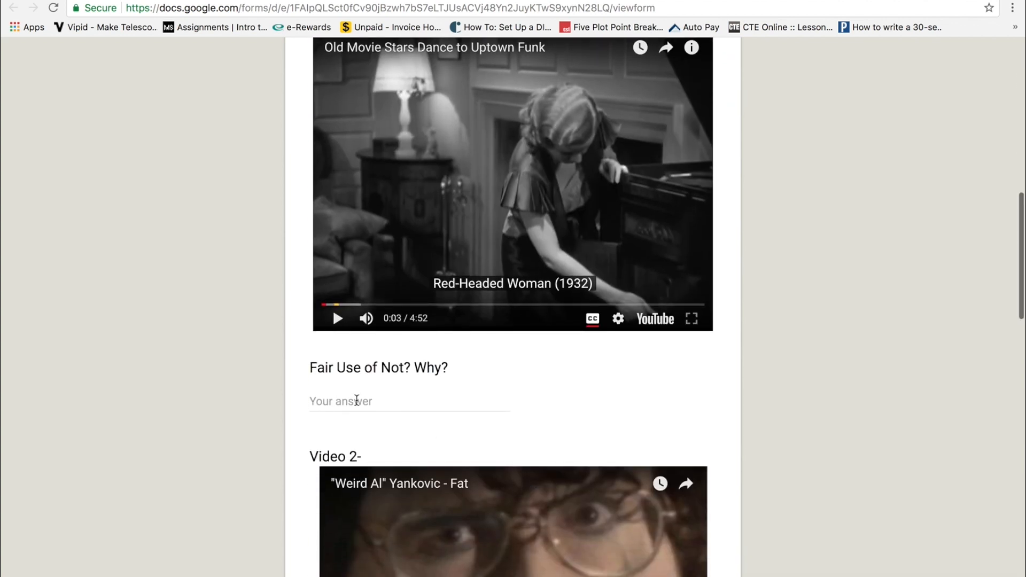
key(super+r)
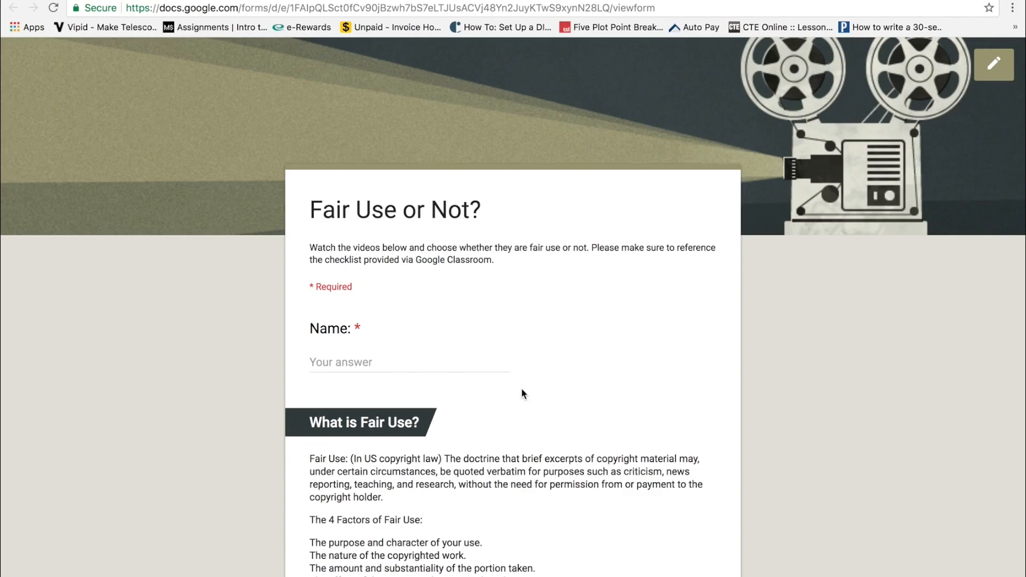
scroll(522, 391, down, 8)
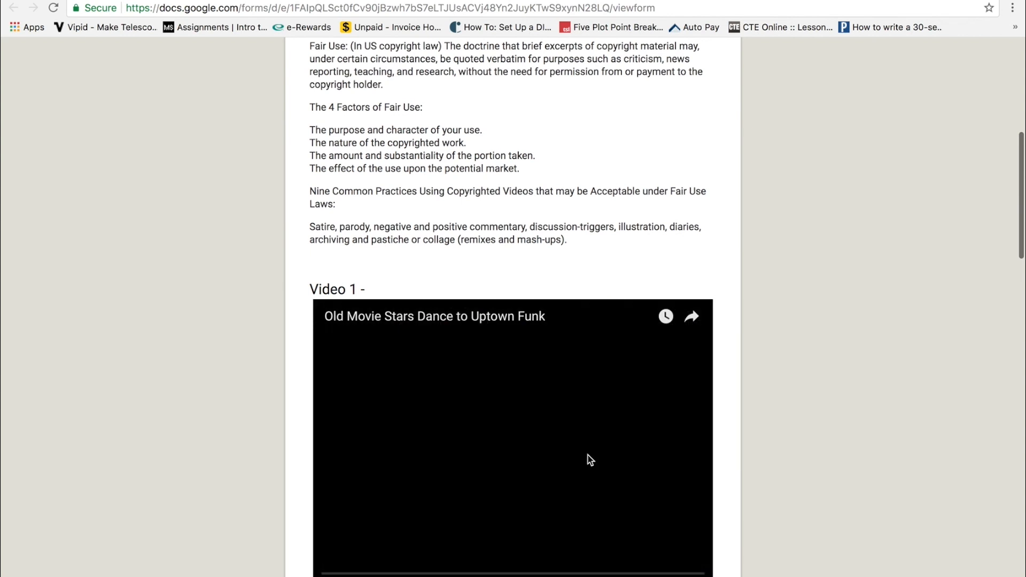
scroll(588, 456, down, 3)
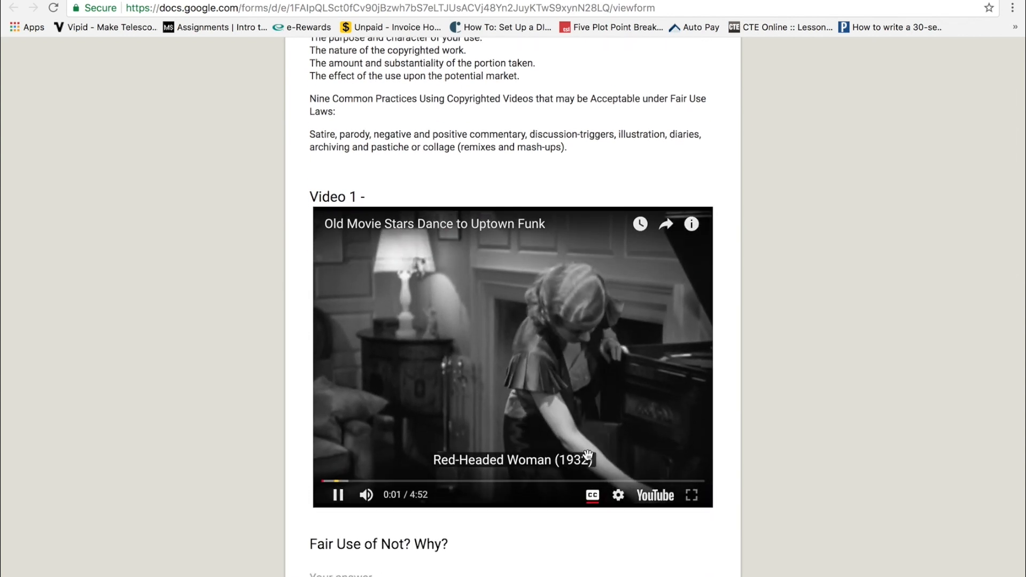
click(339, 497)
scroll(531, 492, down, 5)
key(super+r)
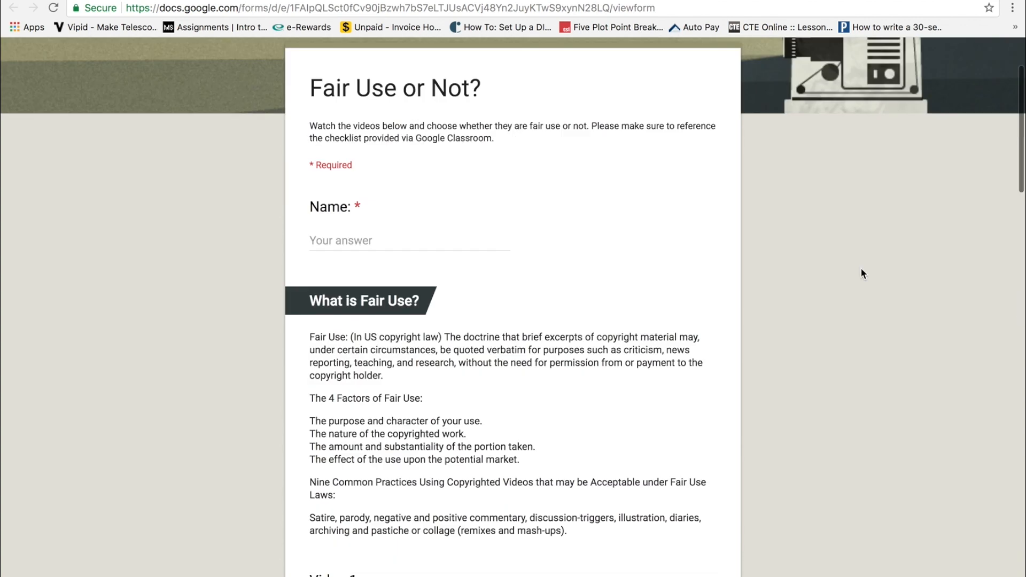
Open Fair Use or Not? in the editor and scroll through its questions.
click(993, 65)
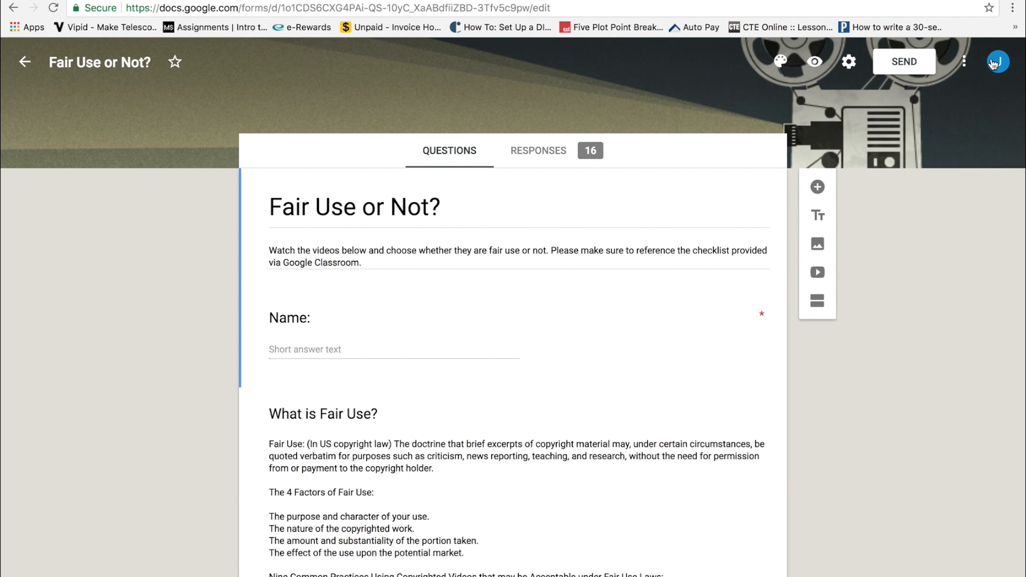
scroll(584, 472, down, 2)
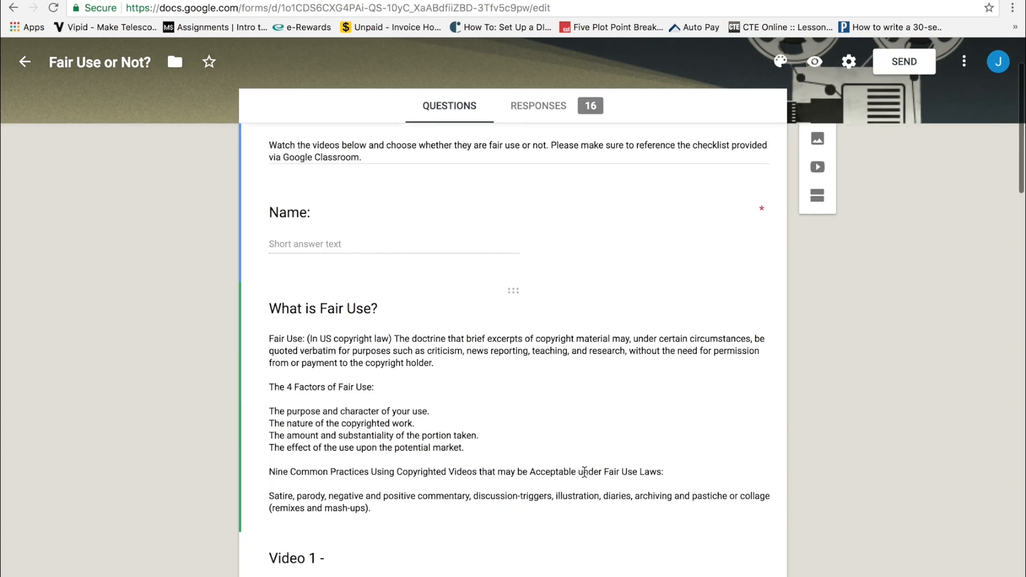
scroll(584, 472, down, 4)
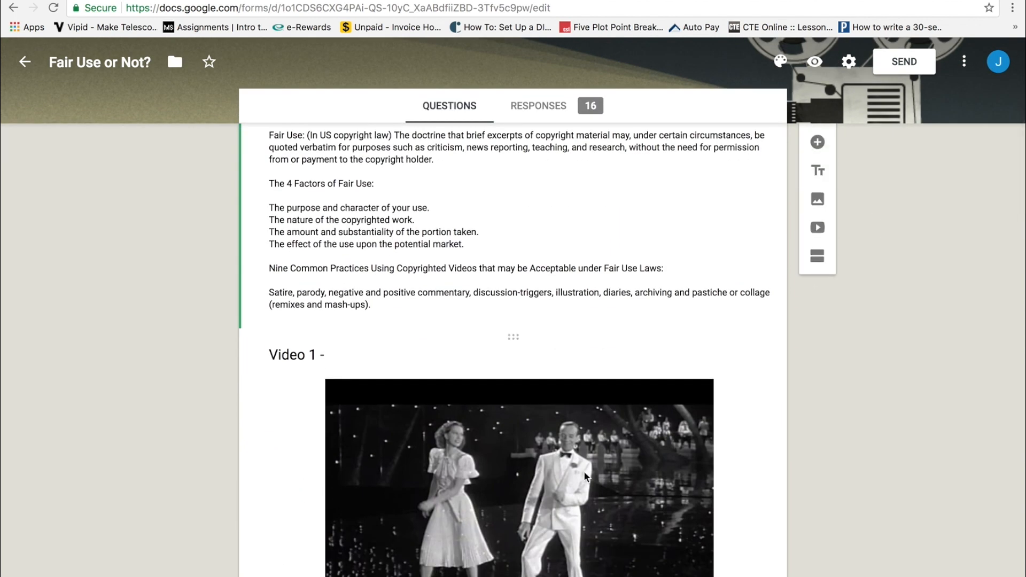
scroll(502, 235, up, 6)
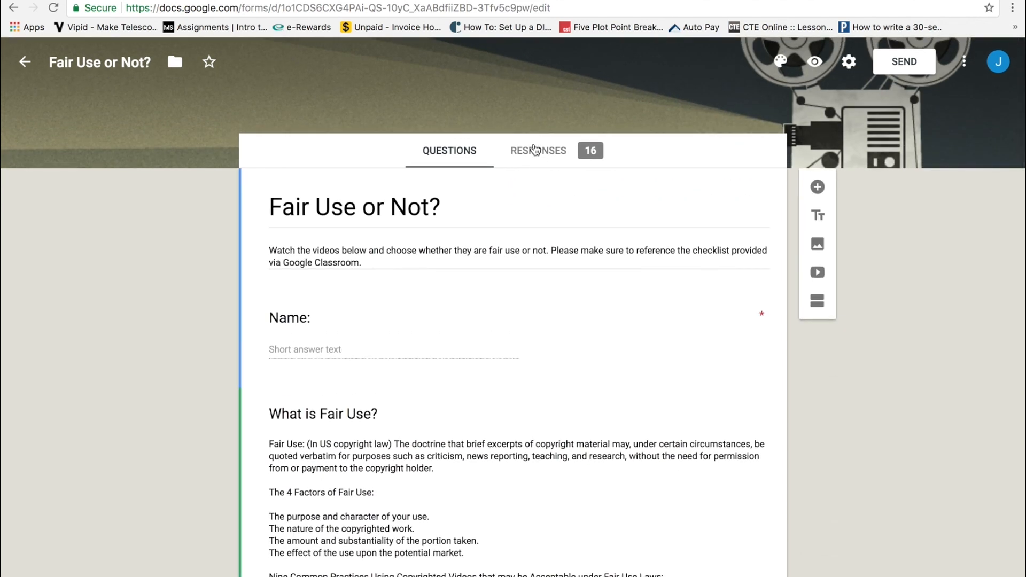
Open the Responses tab showing the form's 16 responses.
click(535, 149)
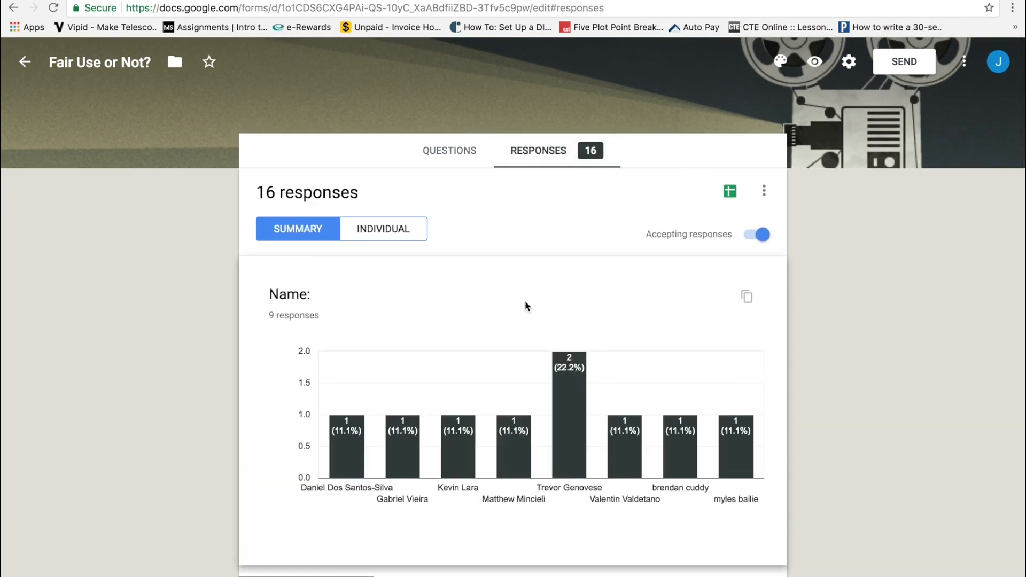
scroll(510, 427, down, 2)
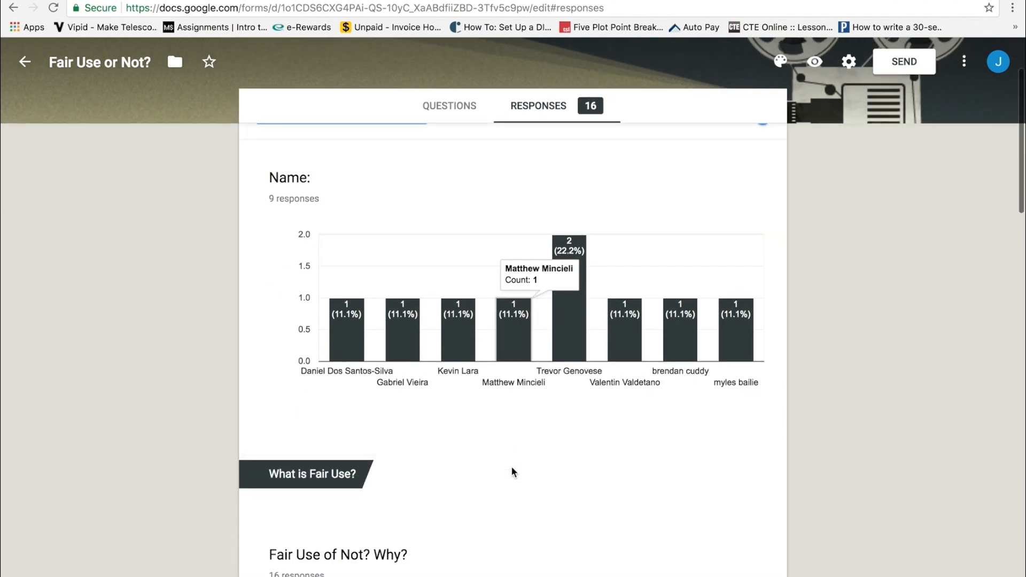
scroll(620, 431, down, 1)
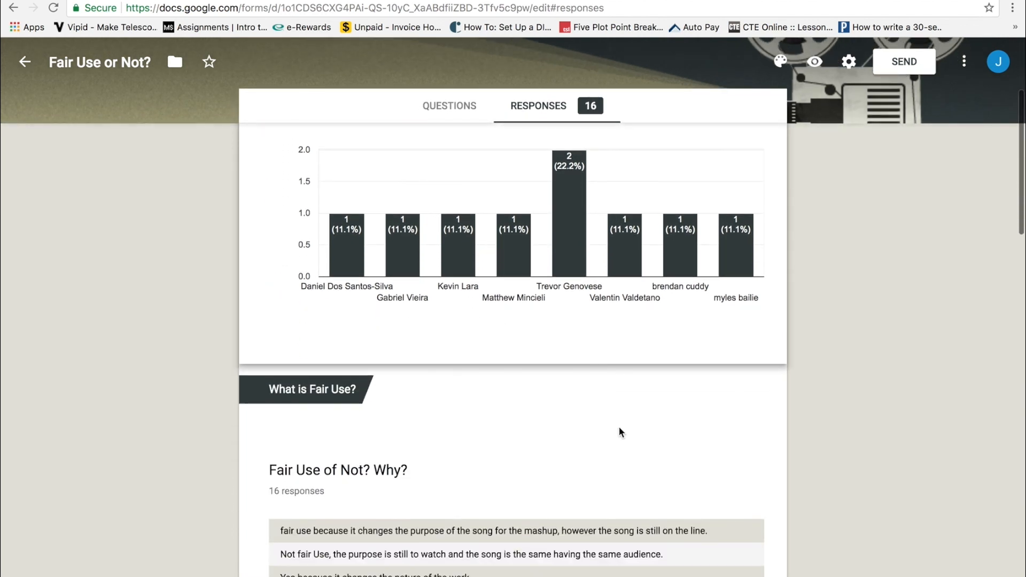
scroll(619, 431, up, 4)
Browse response 1 of 16 individually, then open the responses spreadsheet.
click(396, 231)
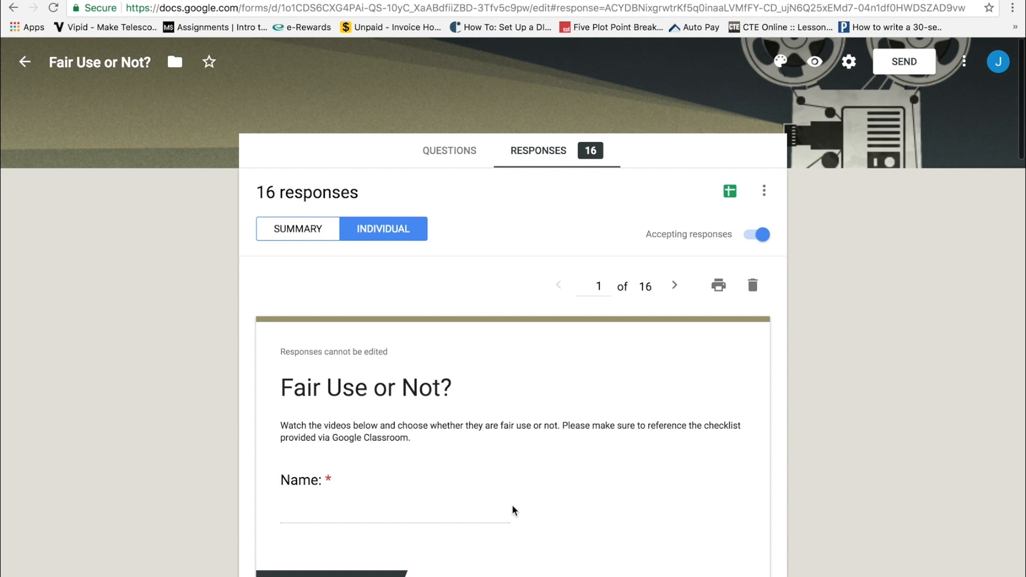
scroll(514, 509, down, 12)
scroll(513, 509, down, 3)
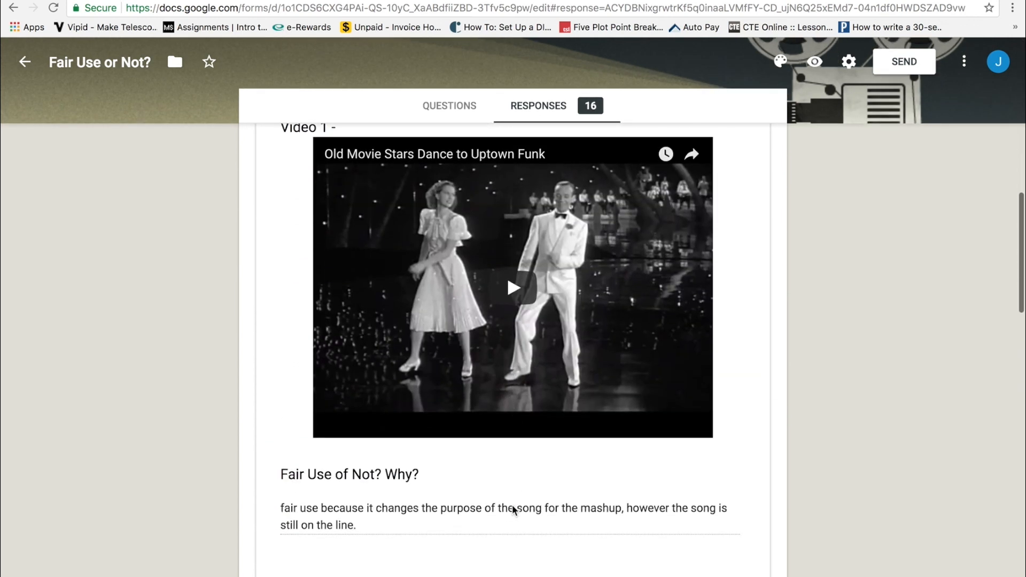
scroll(512, 505, down, 15)
scroll(513, 509, up, 20)
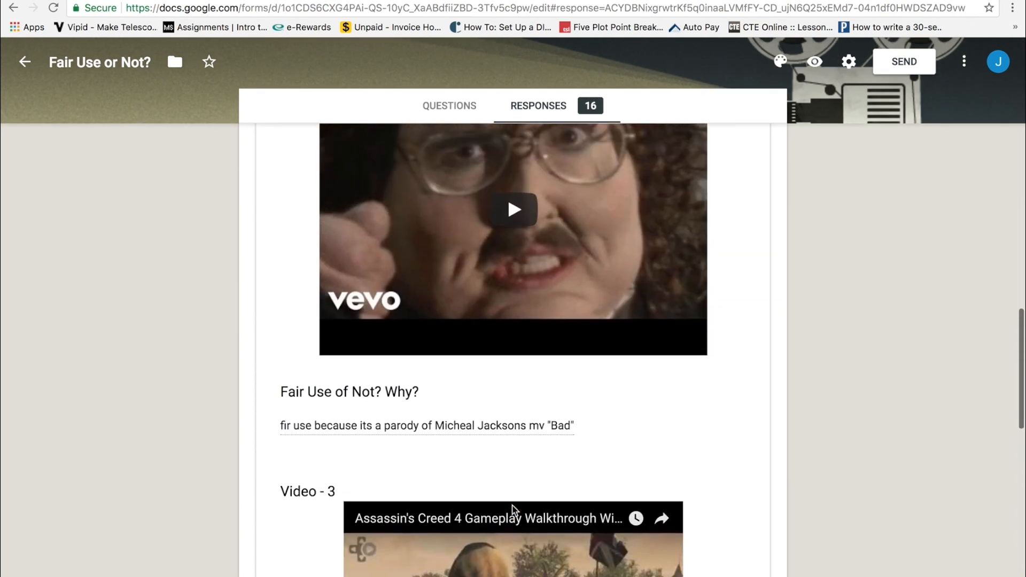
scroll(514, 508, up, 8)
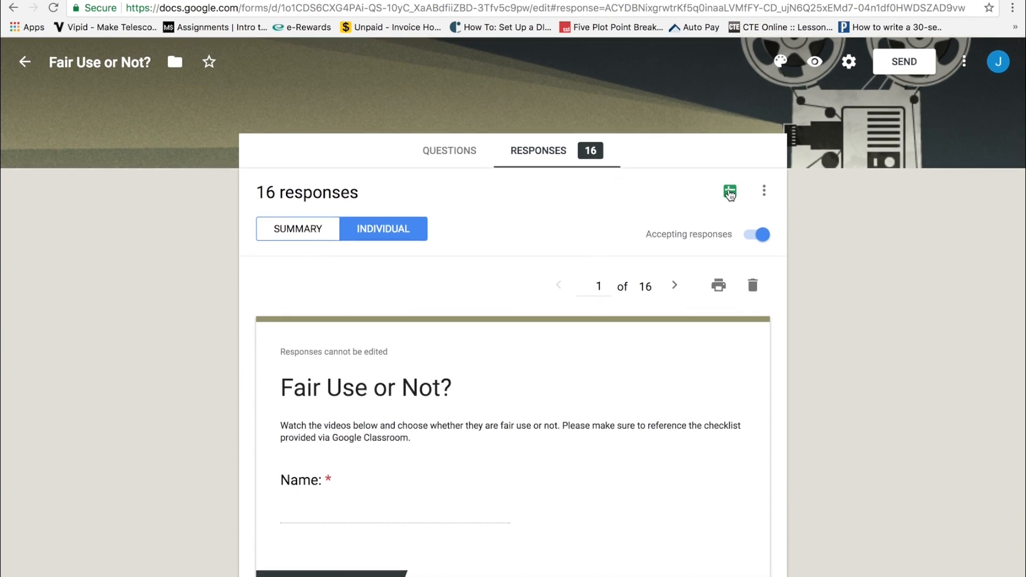
click(730, 193)
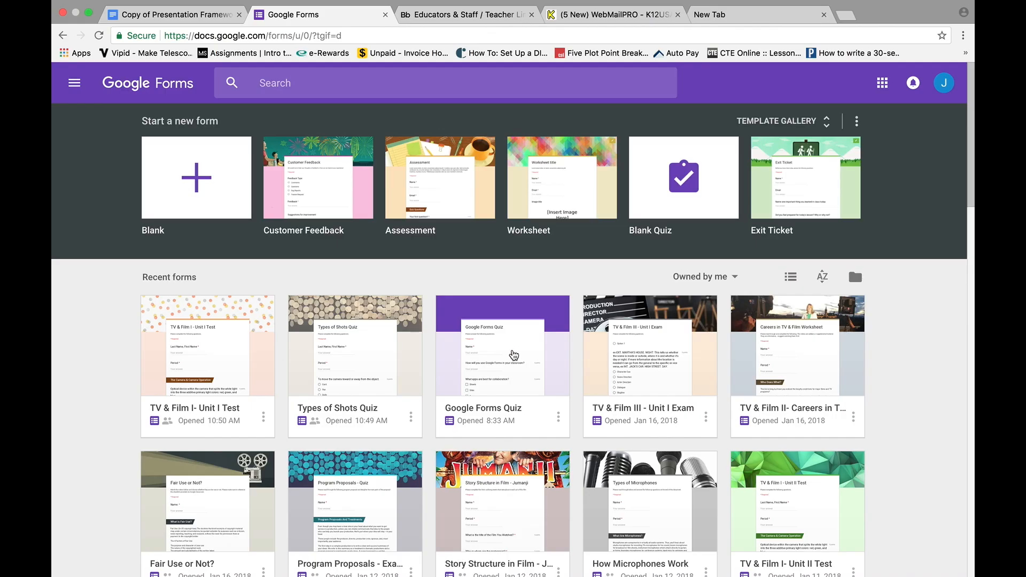
Open the Google Forms Quiz card for editing.
click(512, 349)
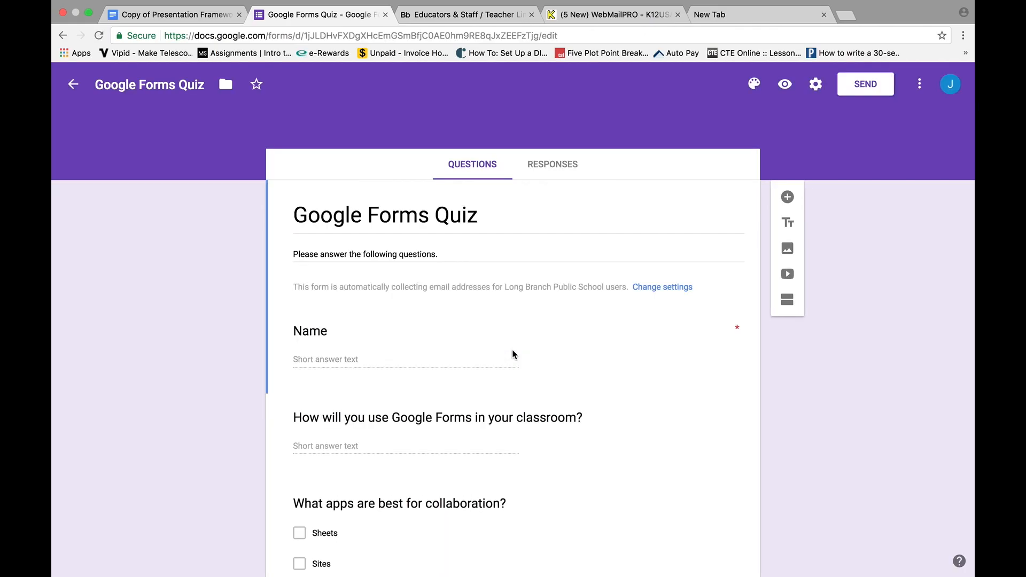
scroll(512, 349, down, 8)
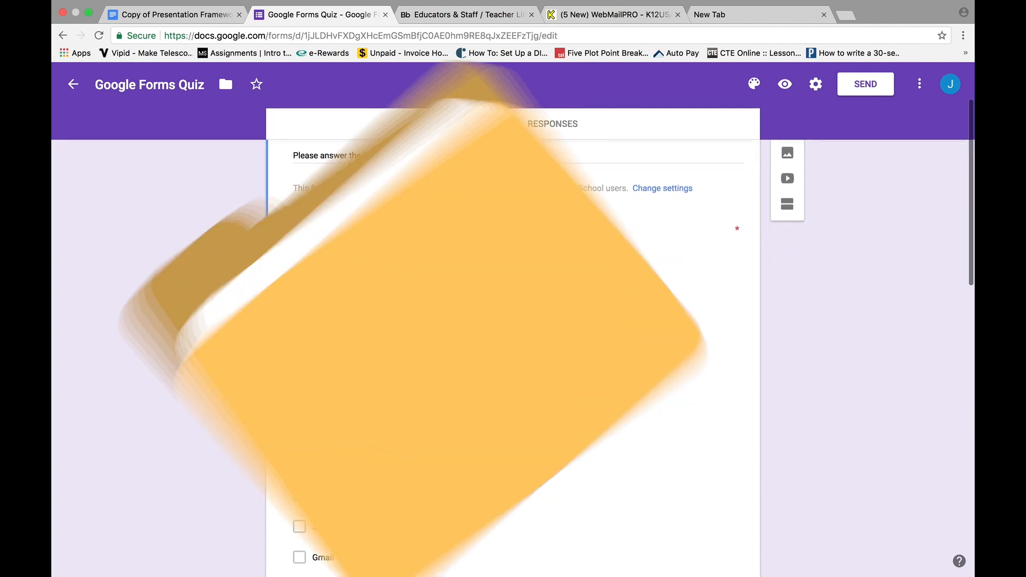
scroll(513, 350, down, 5)
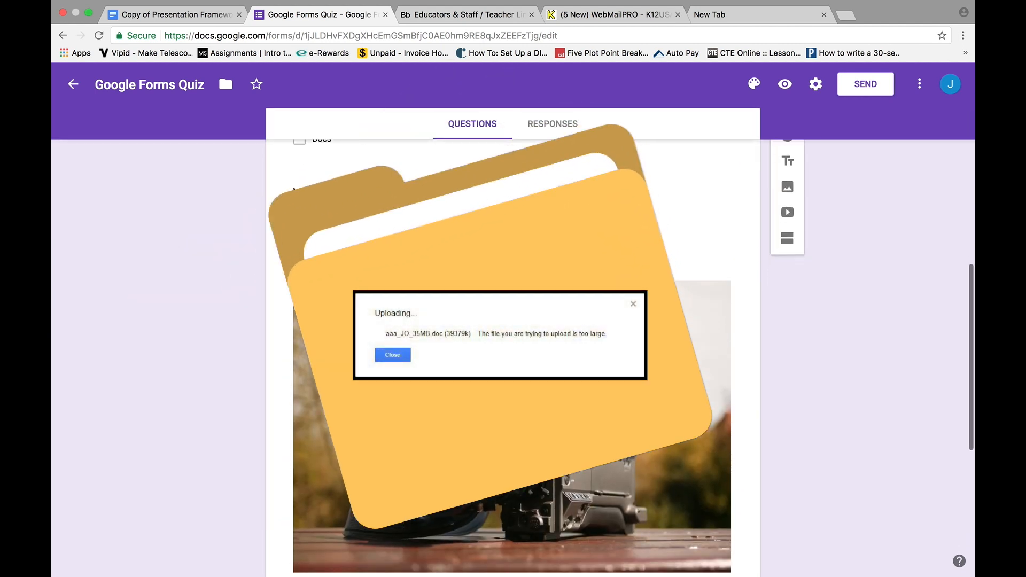
scroll(512, 350, down, 3)
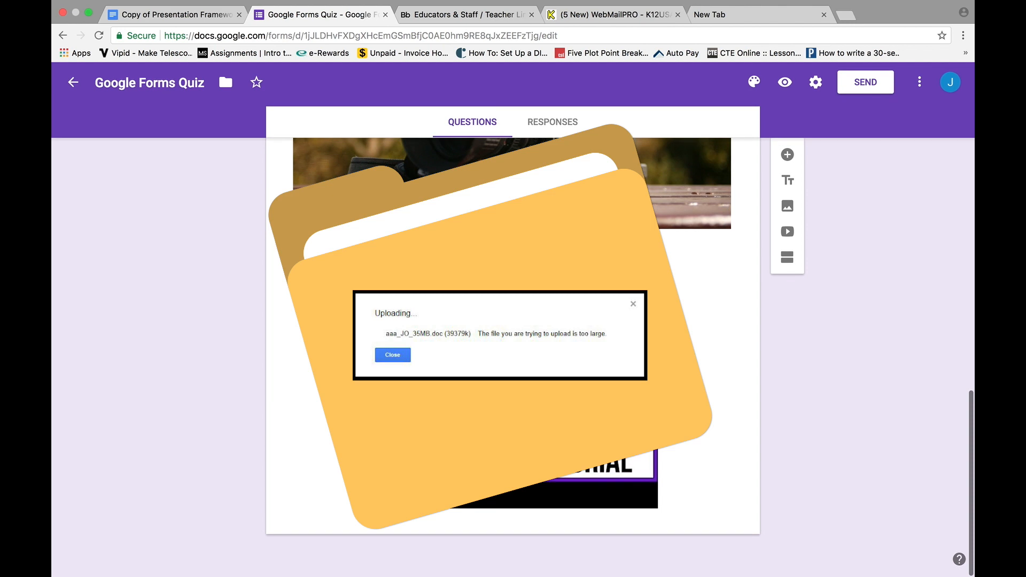
click(512, 350)
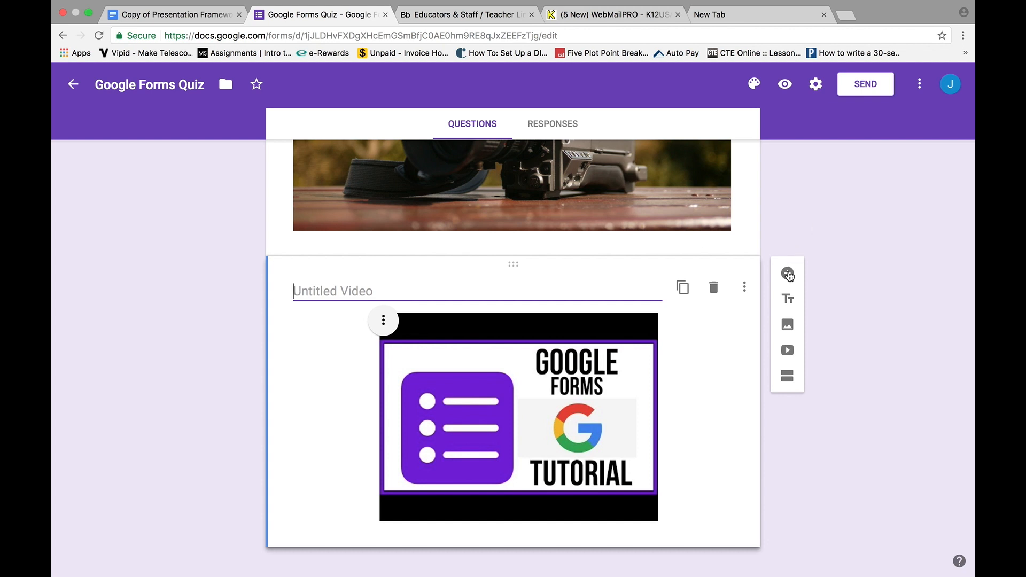
Add a File upload question 'Please upload you pape' that accepts any file type.
click(788, 275)
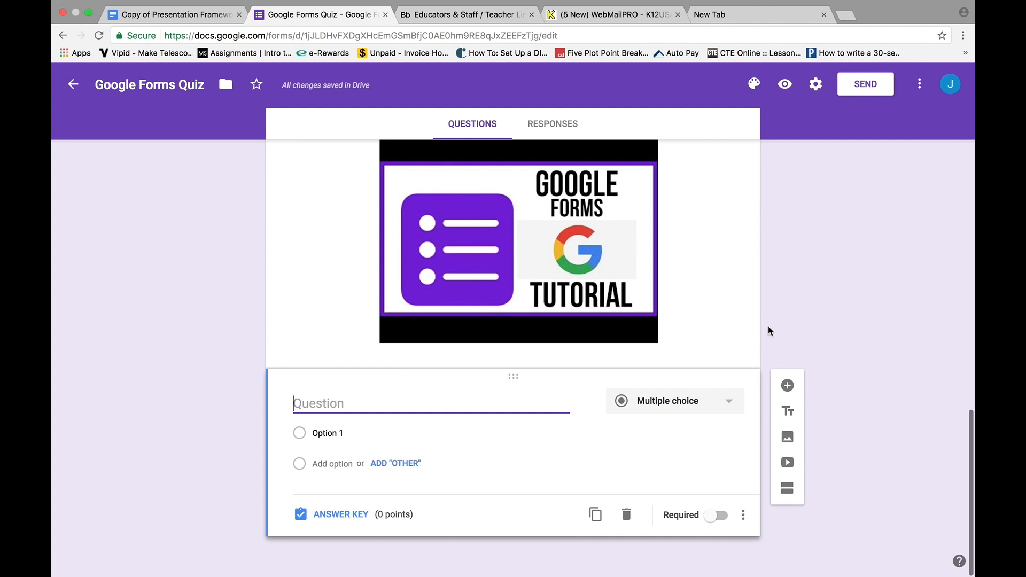
click(717, 404)
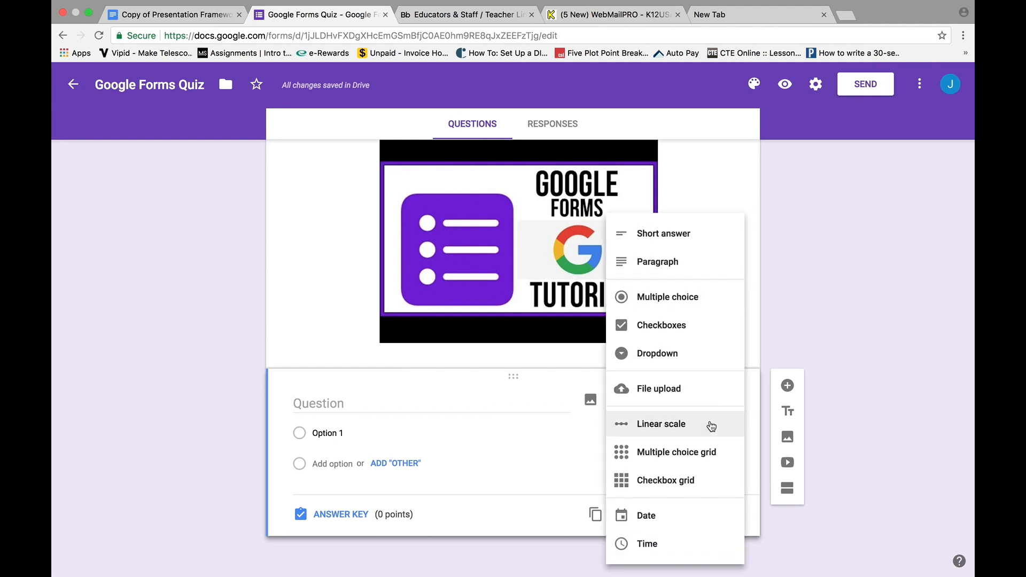
click(655, 390)
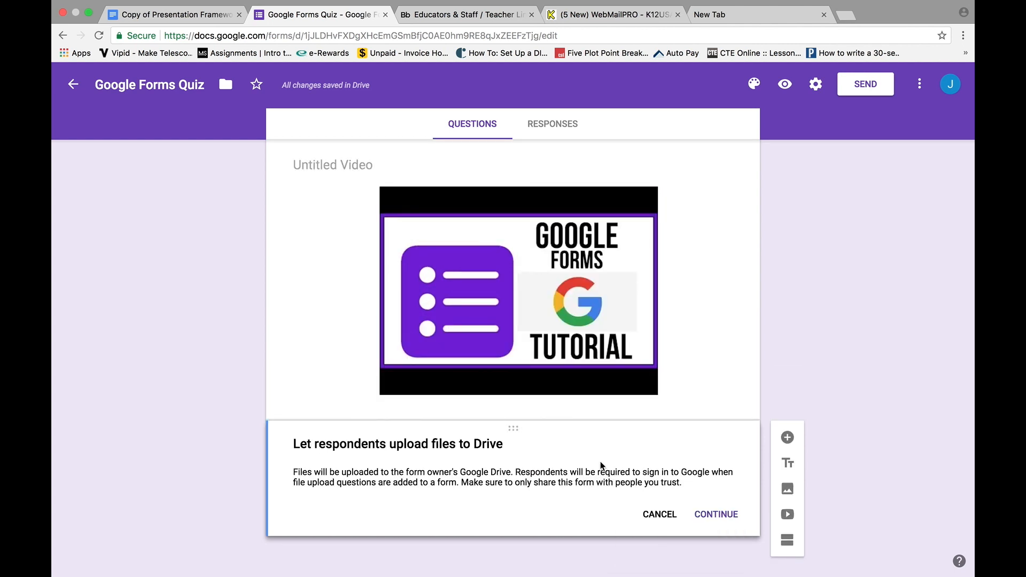
click(717, 516)
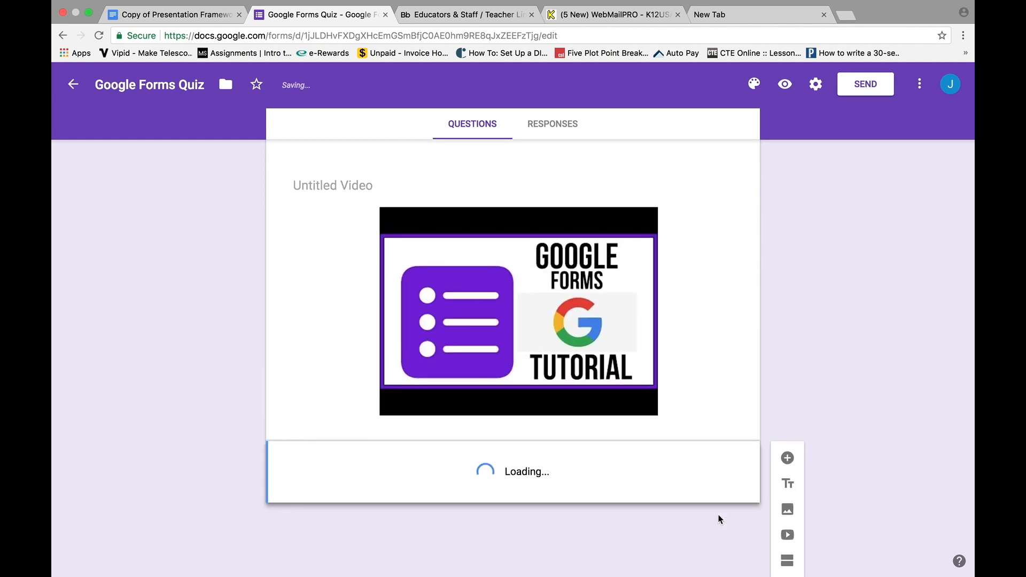
text(Pleas)
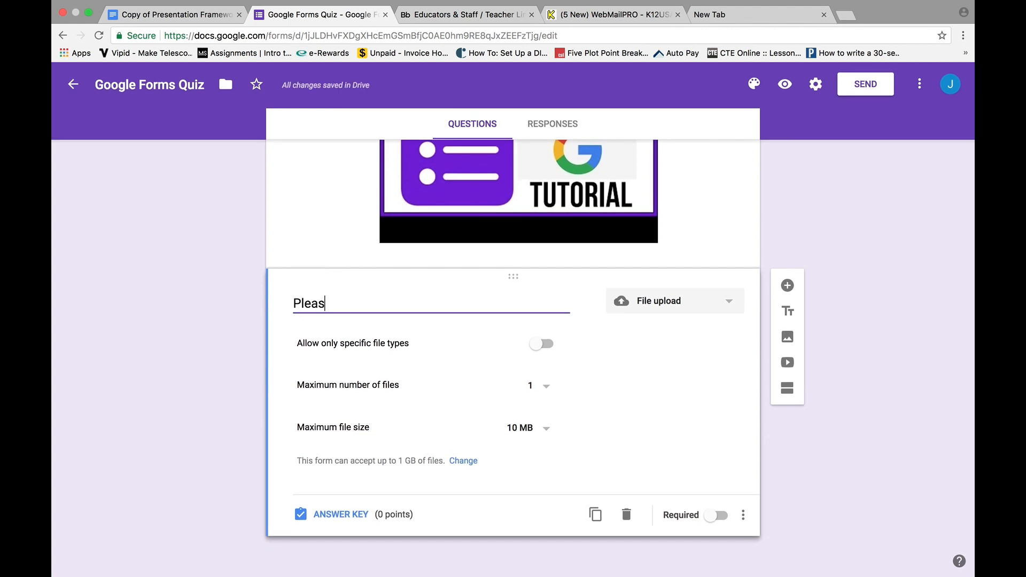
text(e upload you paper.)
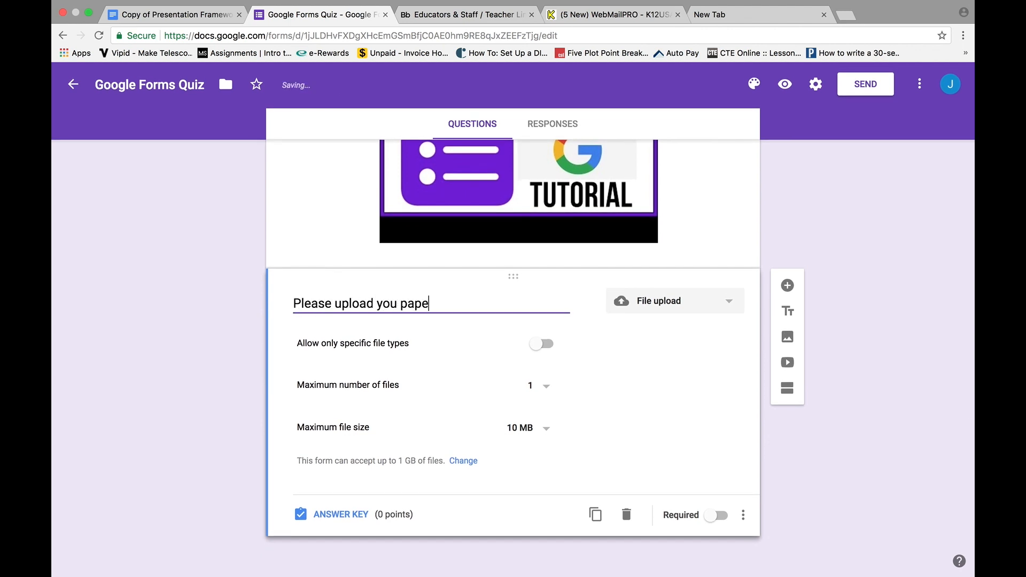
click(545, 345)
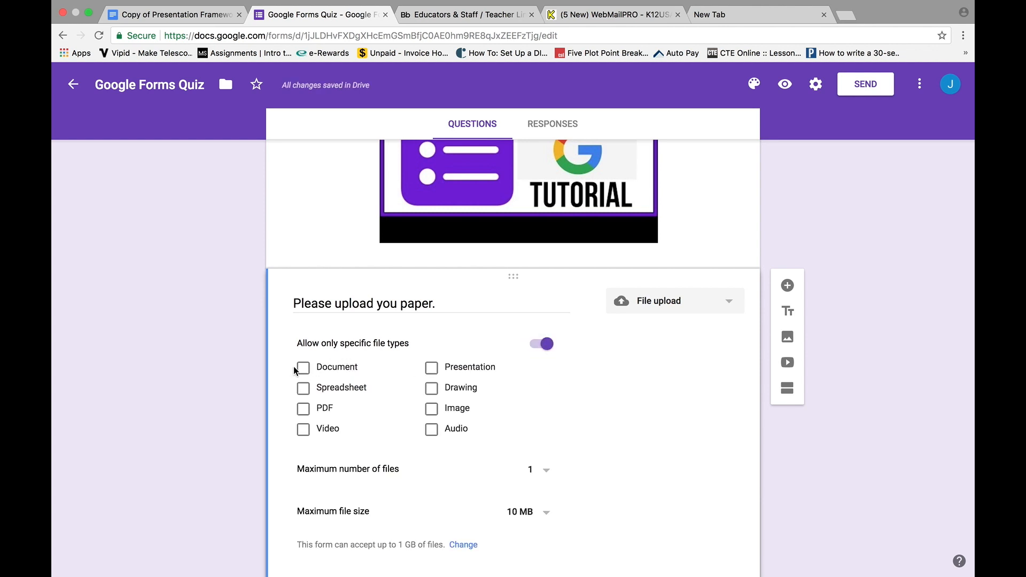
click(533, 348)
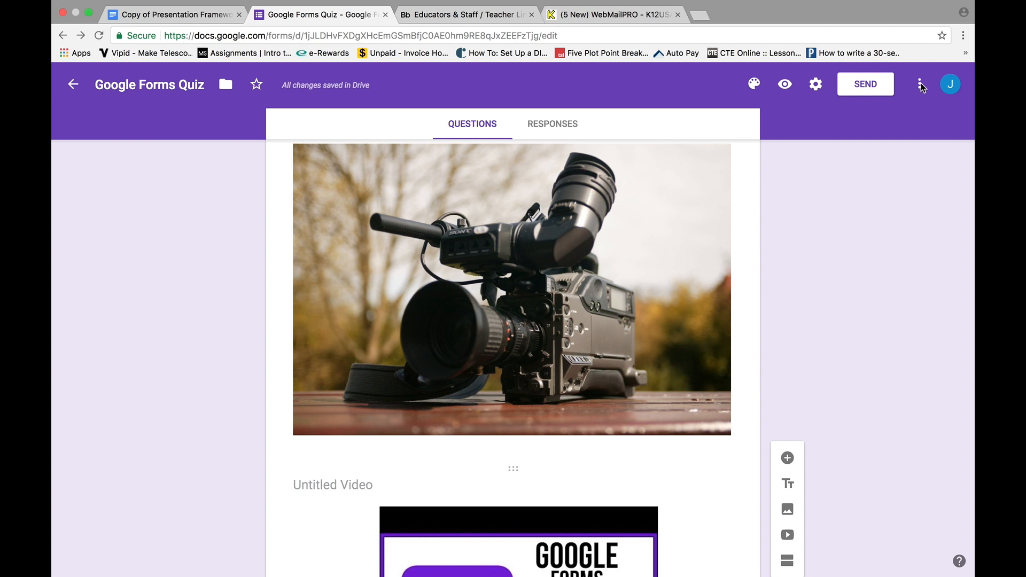
Give the quiz a pink theme with a dark fibre-optic header image and preview it in a new tab.
click(754, 85)
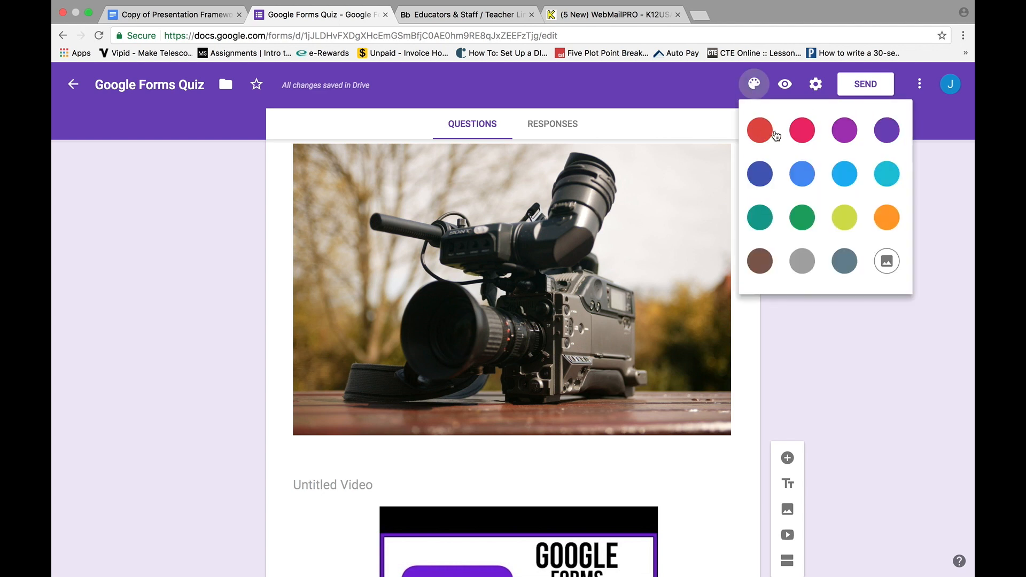
click(802, 128)
click(754, 86)
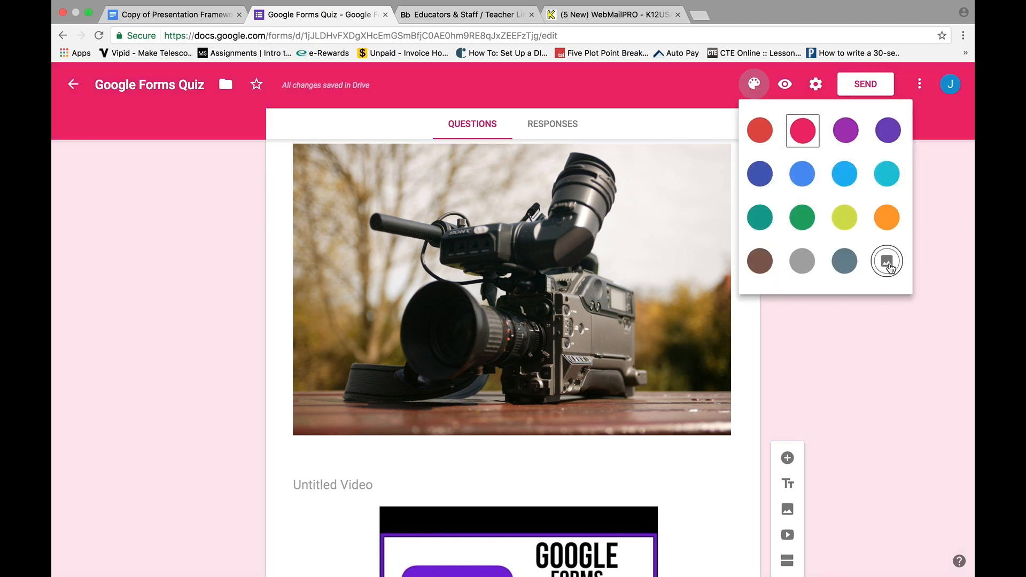
click(887, 266)
scroll(552, 310, down, 7)
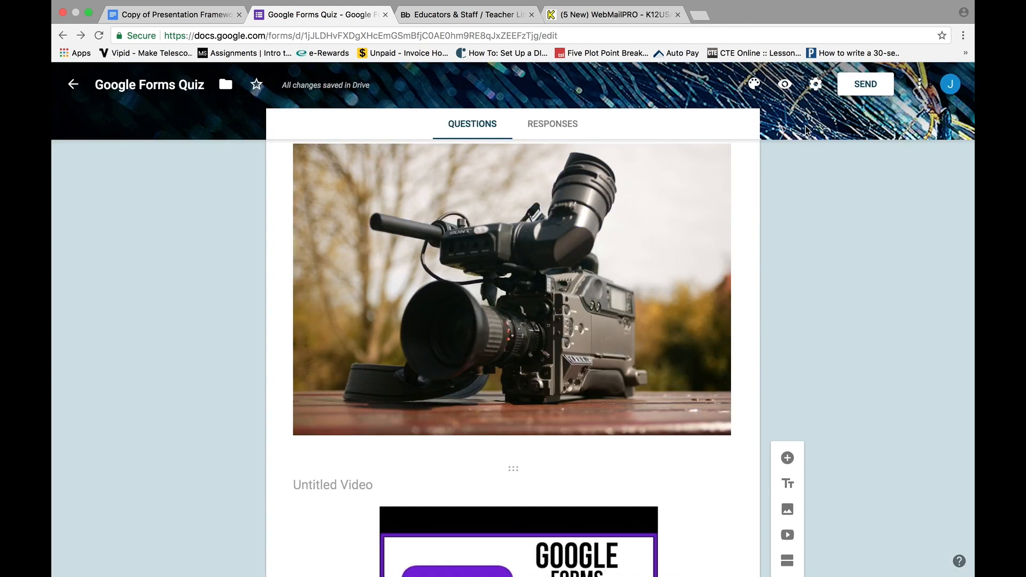
click(784, 84)
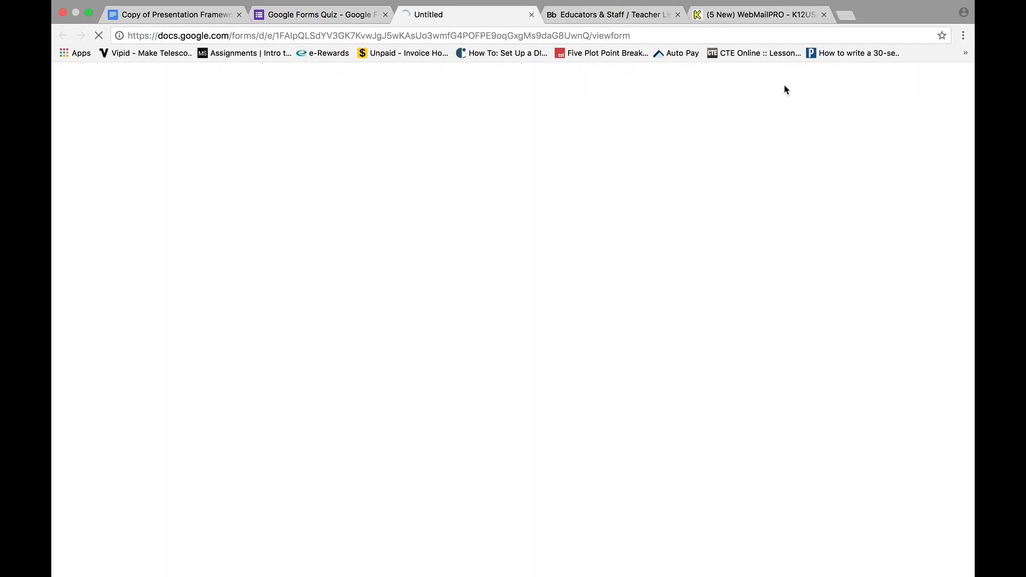
scroll(448, 129, down, 7)
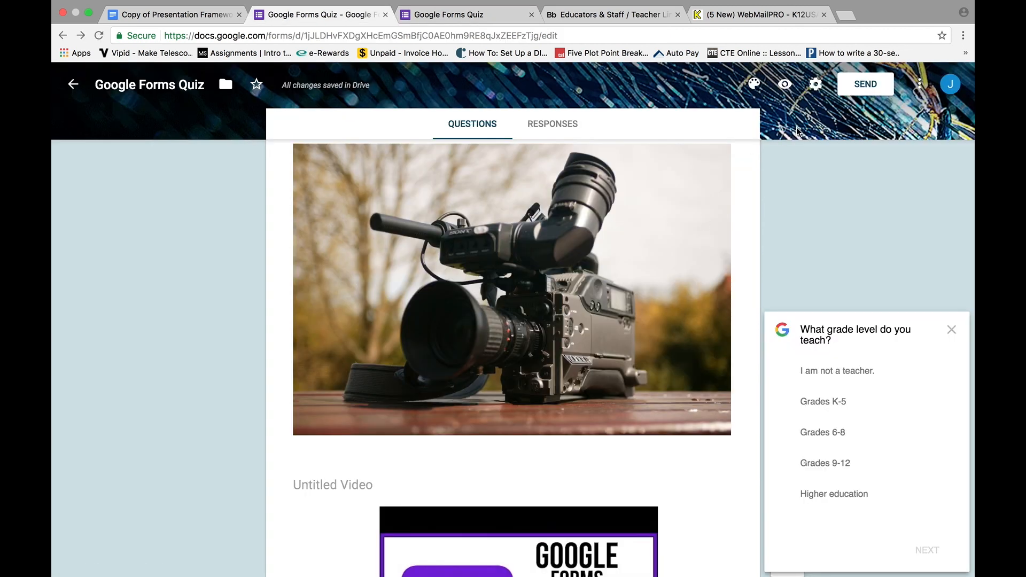
Review the send options, including the shortened form link and the embed code, then close them.
click(868, 85)
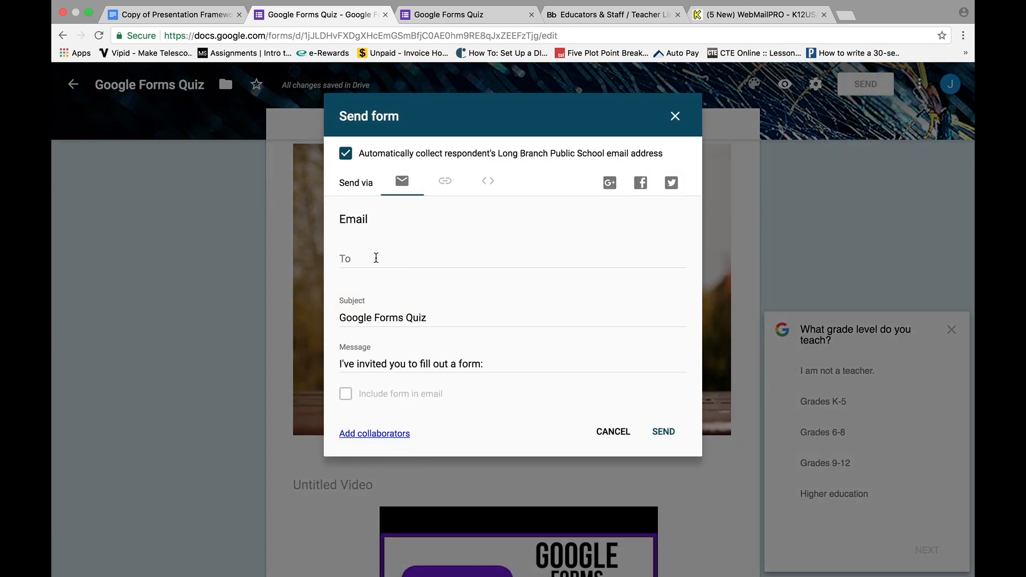
click(446, 181)
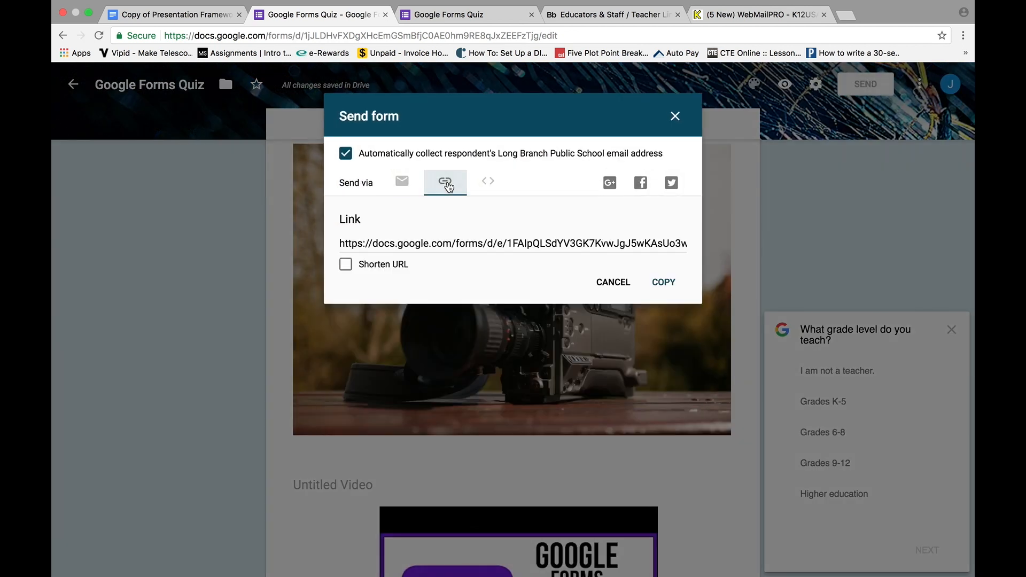
click(346, 264)
click(488, 183)
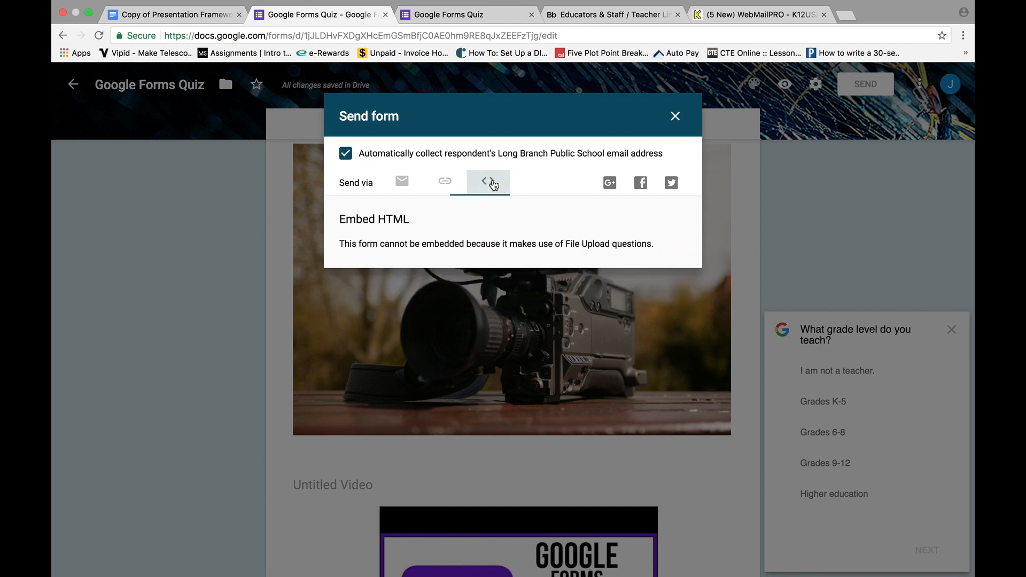
click(675, 116)
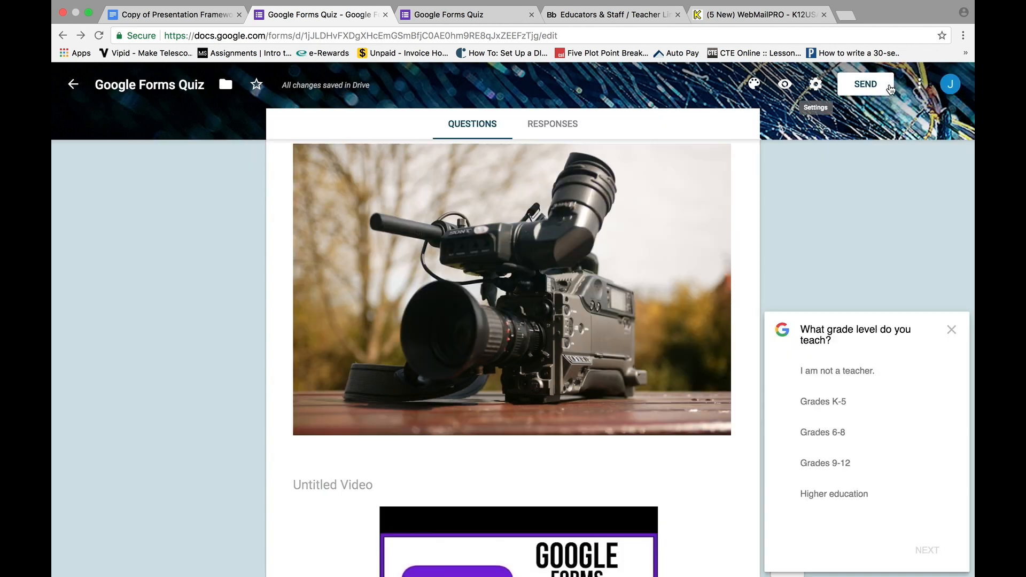
In collaborator sharing settings, turn on 'Prevent editors from changing access and adding new people'.
click(920, 84)
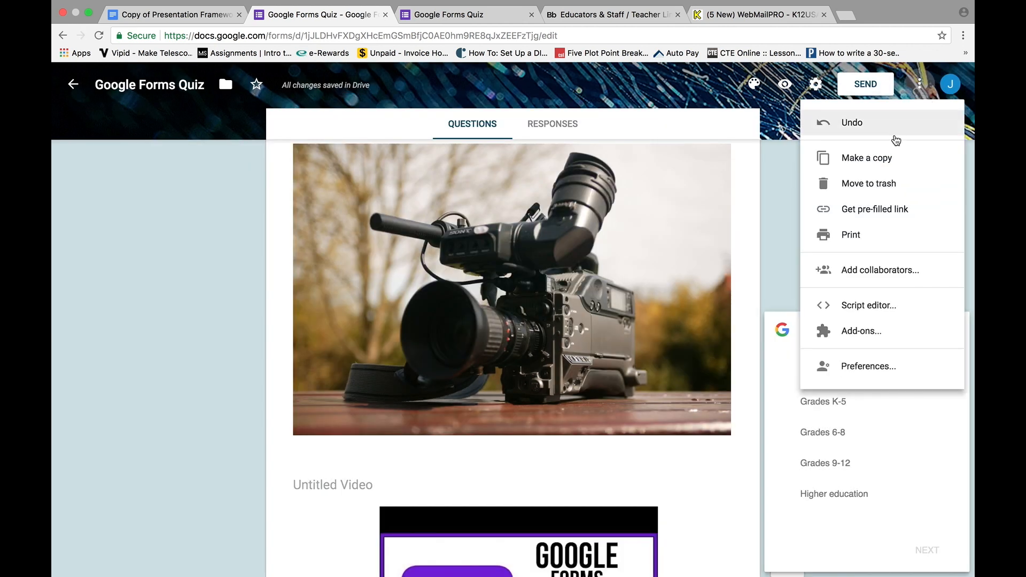
click(871, 270)
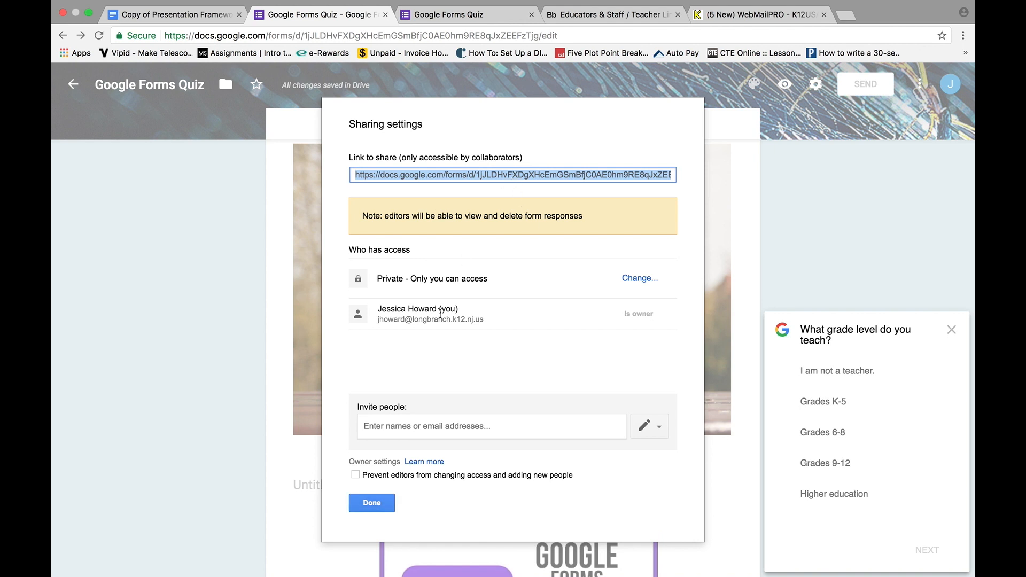
click(357, 476)
click(382, 483)
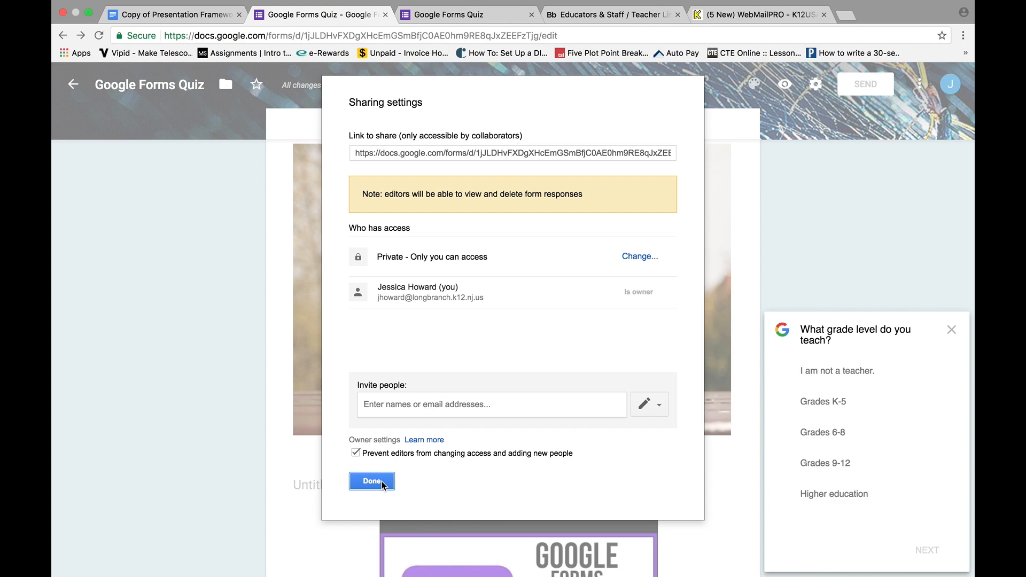